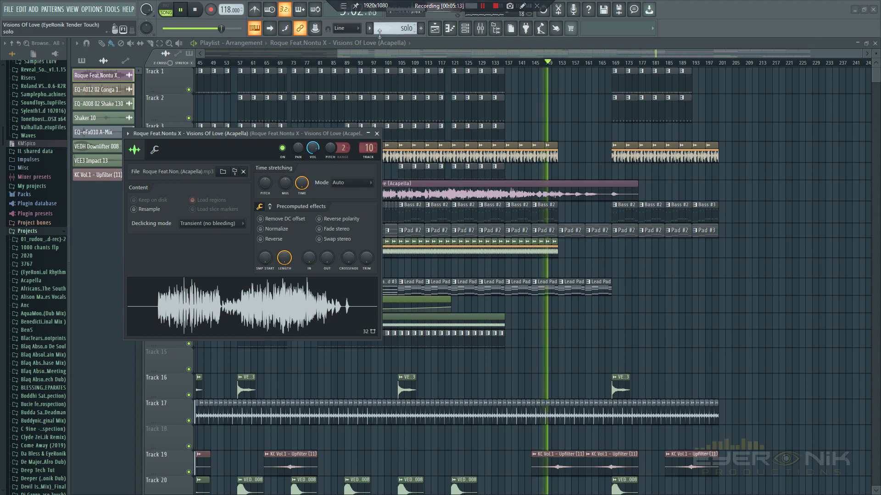
Follow the playing arrangement further along the playlist timeline and stop the playback
drag(378, 53, 467, 53)
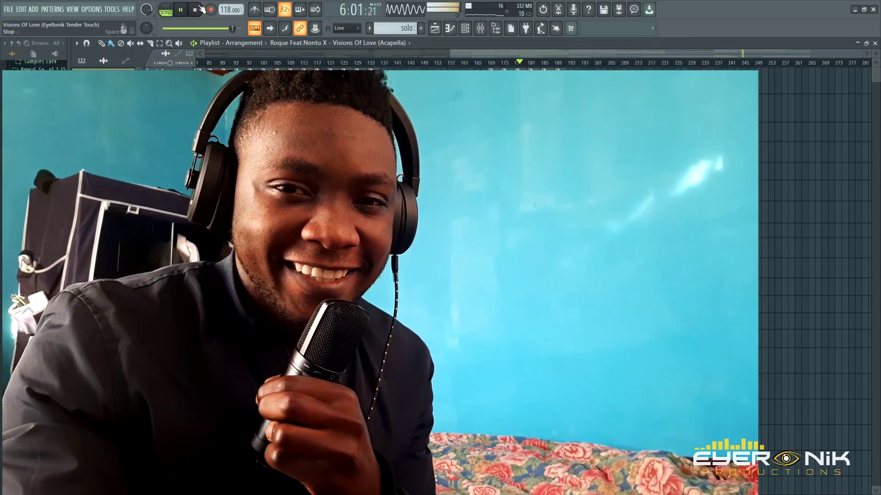
click(201, 9)
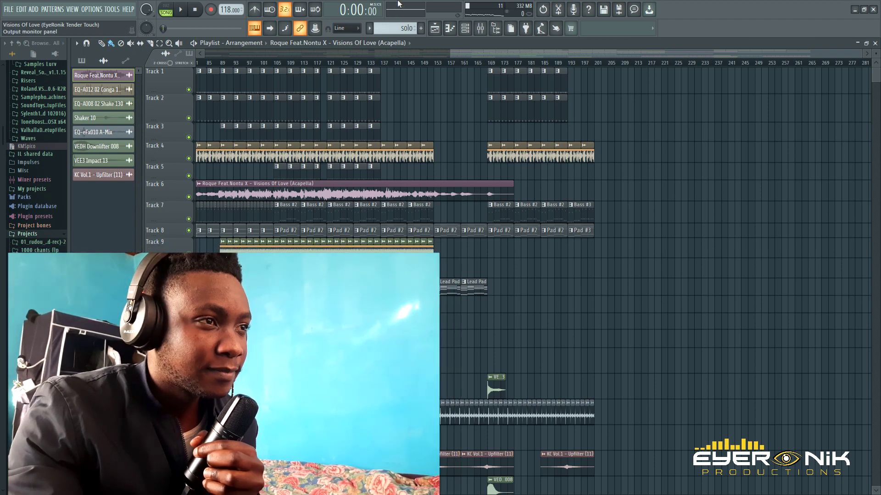
mouse_move(399, 4)
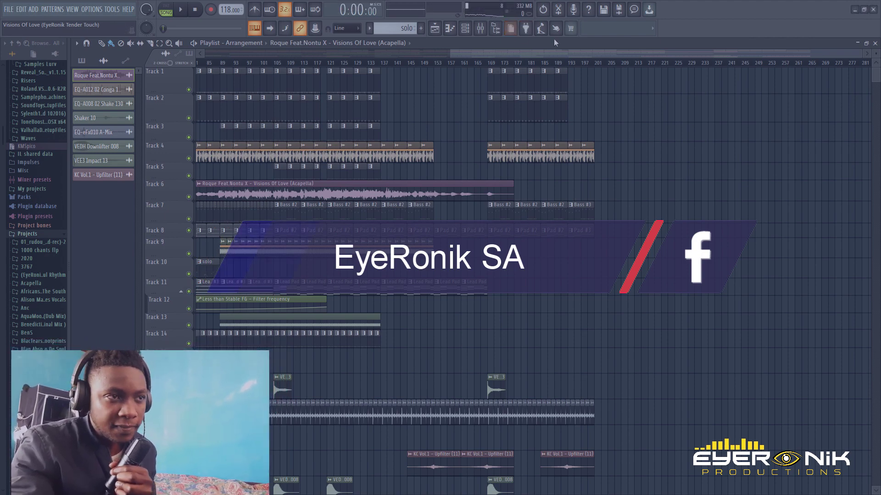
Examine the whole song arrangement in the playlist, from its start to its end and from Track 1 down to Track 20
drag(567, 52, 460, 49)
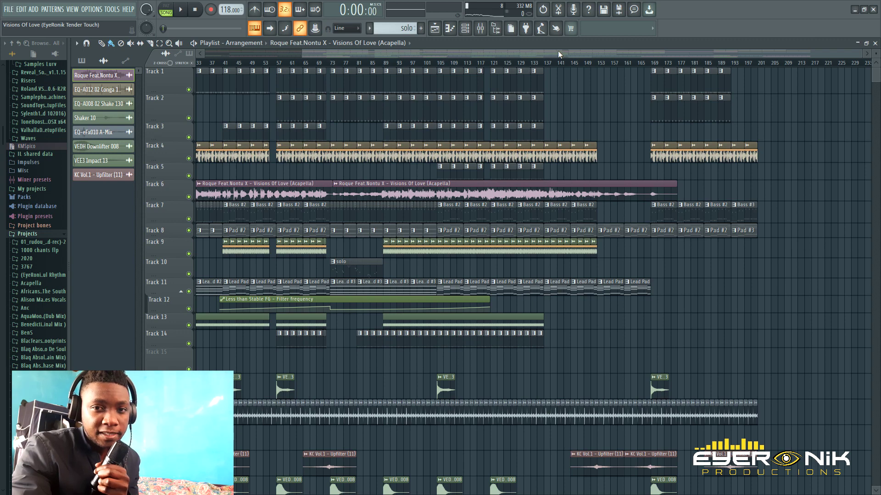
drag(600, 53, 558, 46)
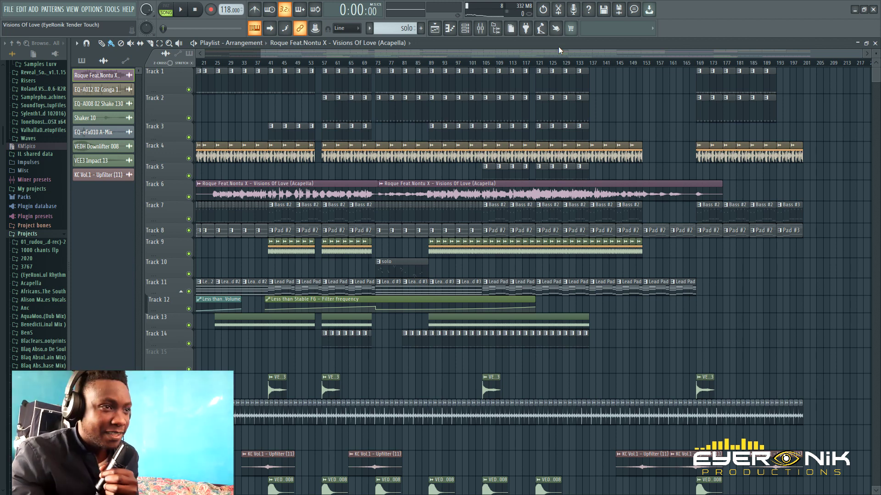
drag(598, 54, 574, 54)
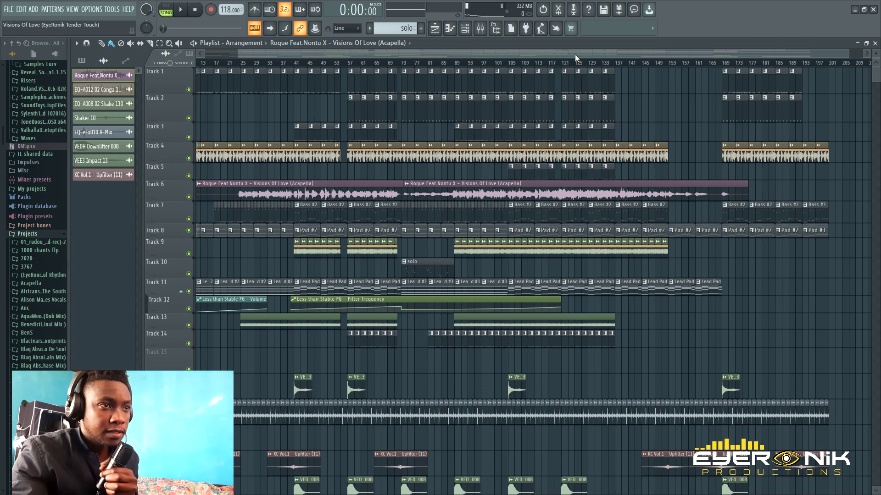
drag(688, 54, 658, 51)
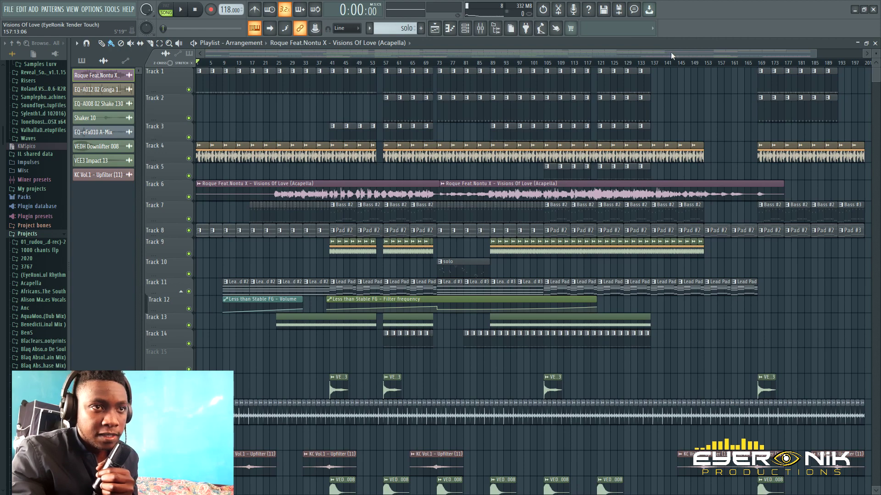
drag(815, 54, 684, 48)
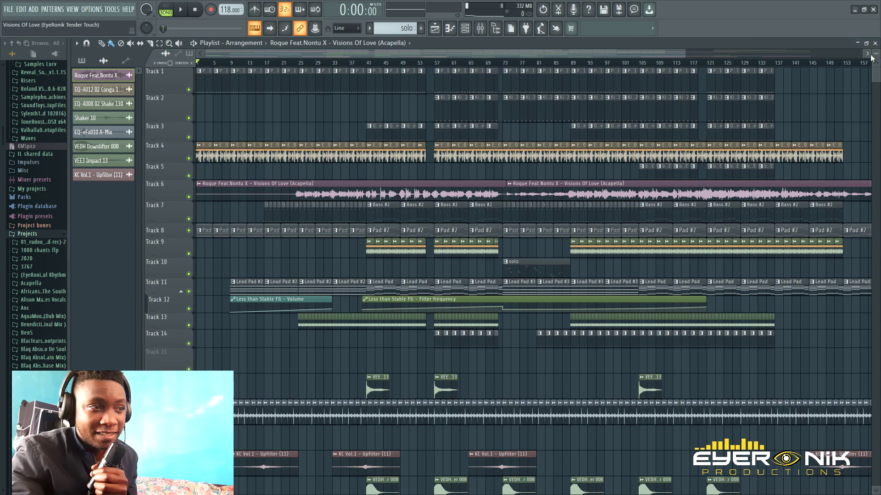
drag(876, 55, 876, 46)
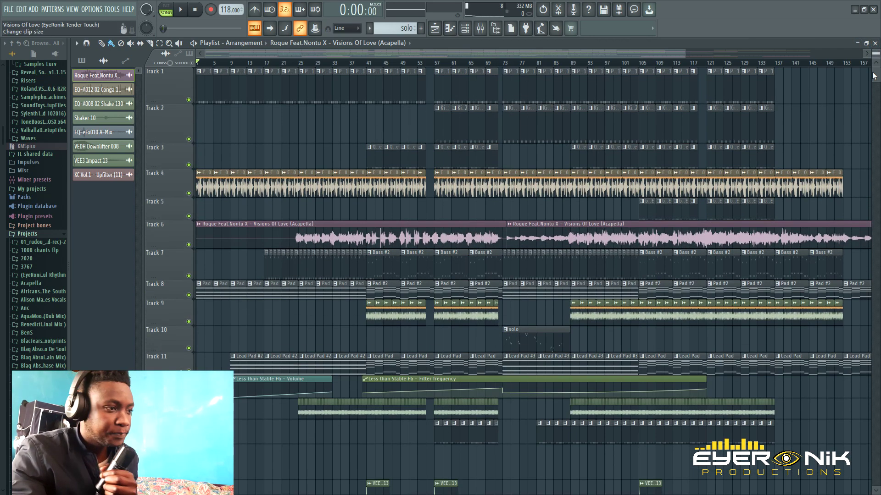
scroll(856, 123, down, 6)
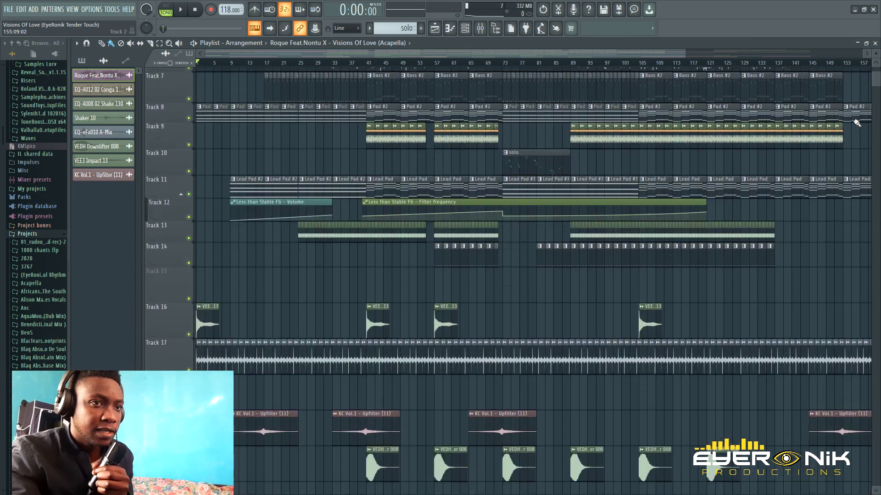
scroll(856, 123, up, 6)
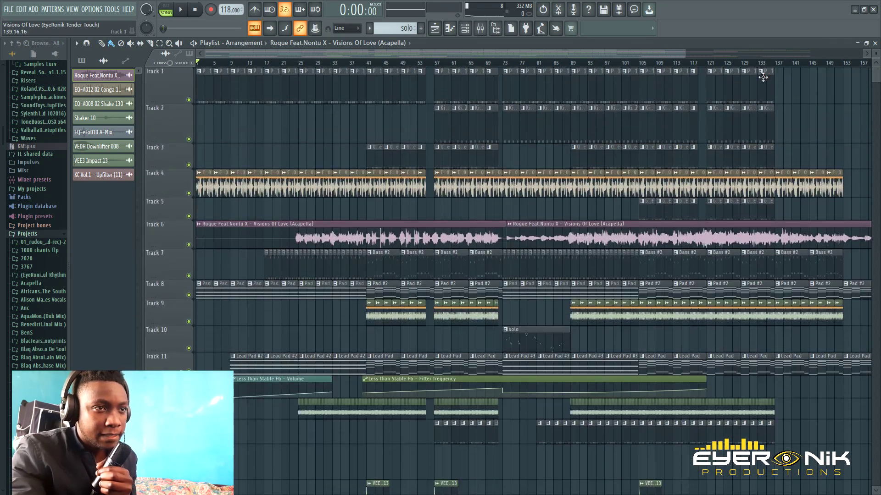
drag(689, 53, 877, 54)
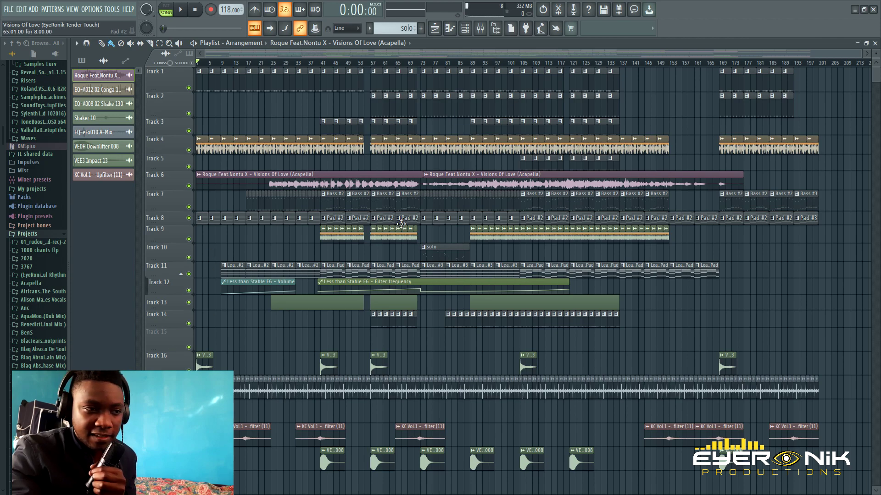
scroll(432, 463, down, 6)
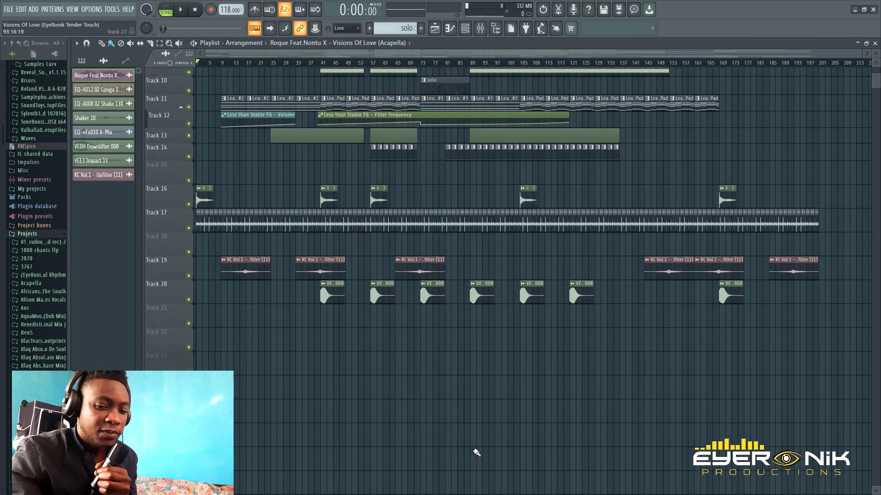
scroll(425, 264, up, 4)
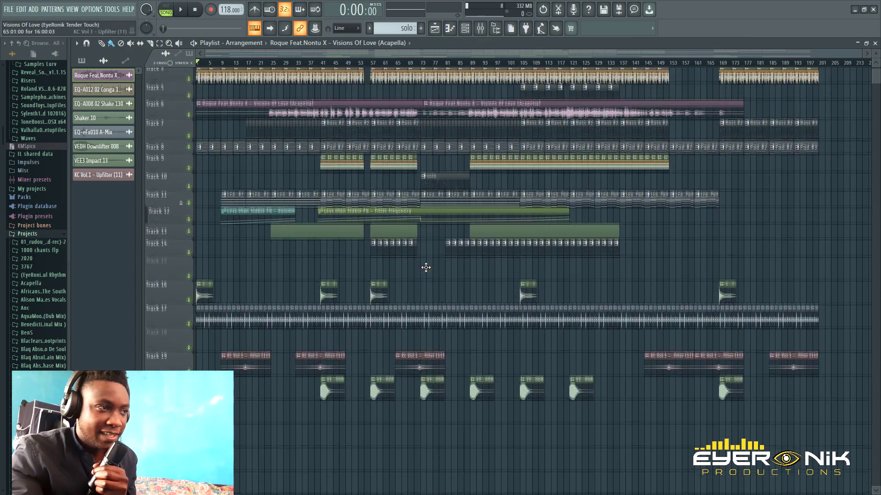
scroll(426, 268, up, 3)
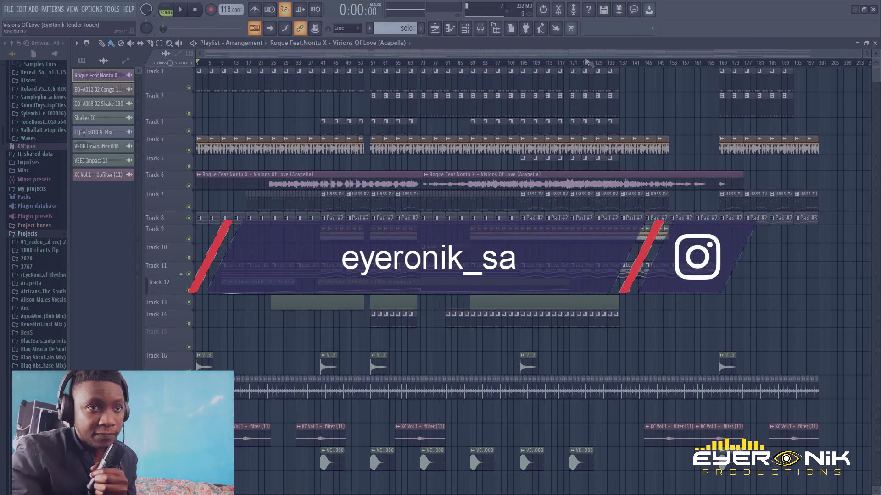
drag(859, 55, 632, 43)
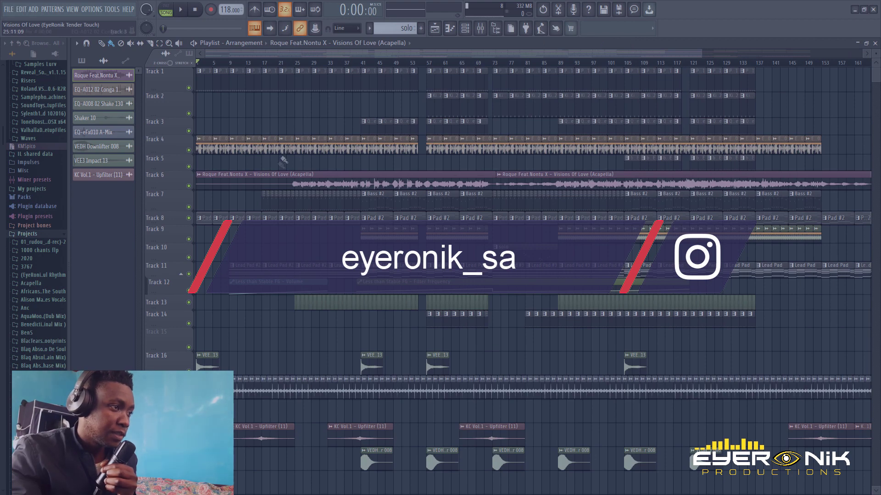
Solo the acapella on Track 6 and inspect its channel settings and its Fruity parametric EQ 2 and FabFilter Pro-C 2 mixer effects
right_click(189, 186)
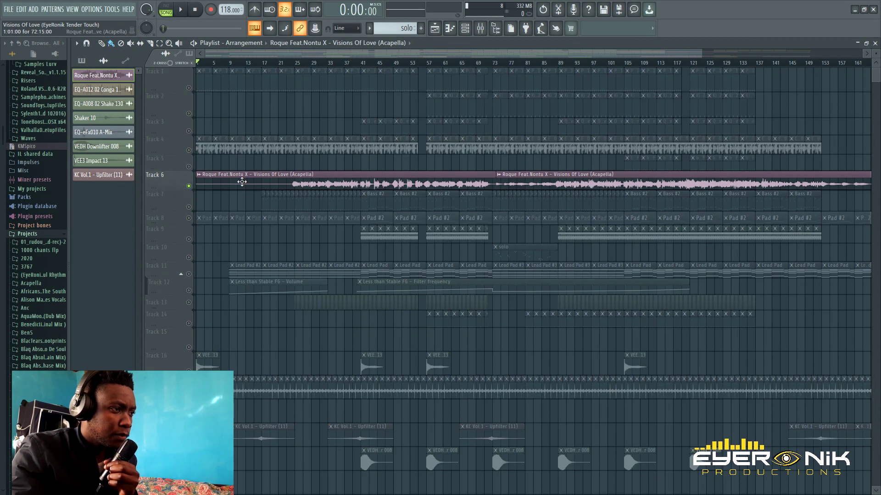
double_click(242, 181)
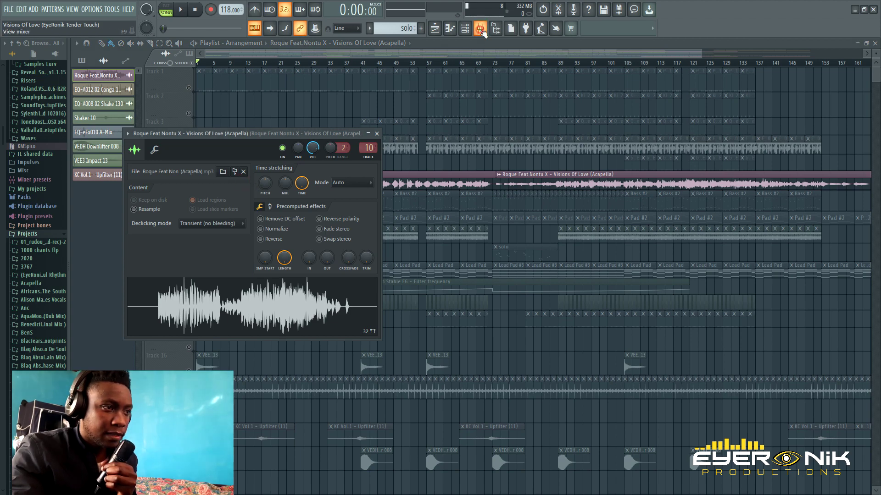
key(F9)
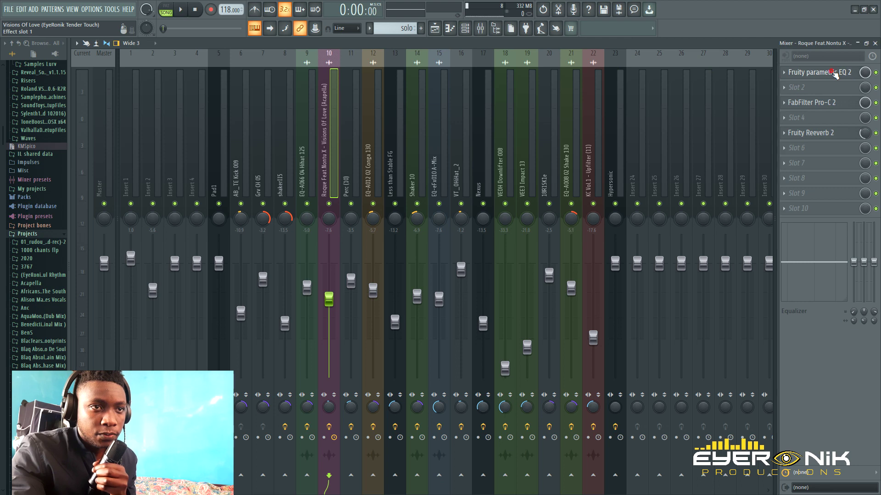
click(834, 74)
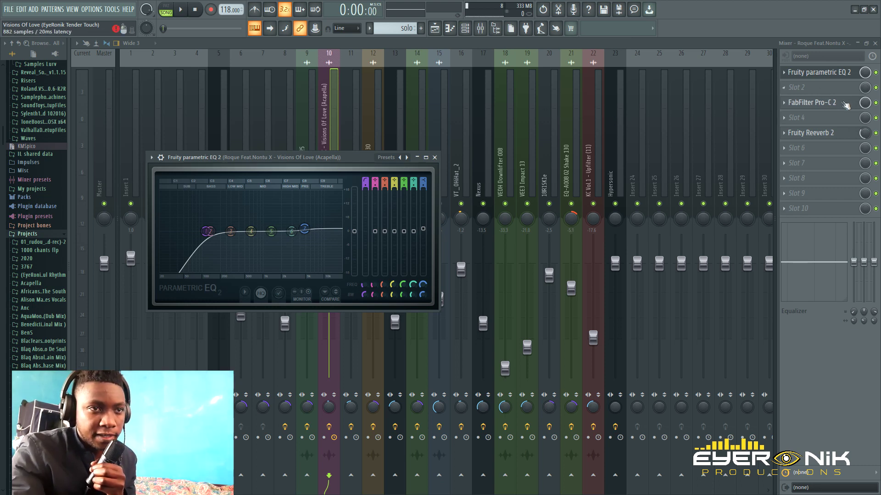
click(825, 108)
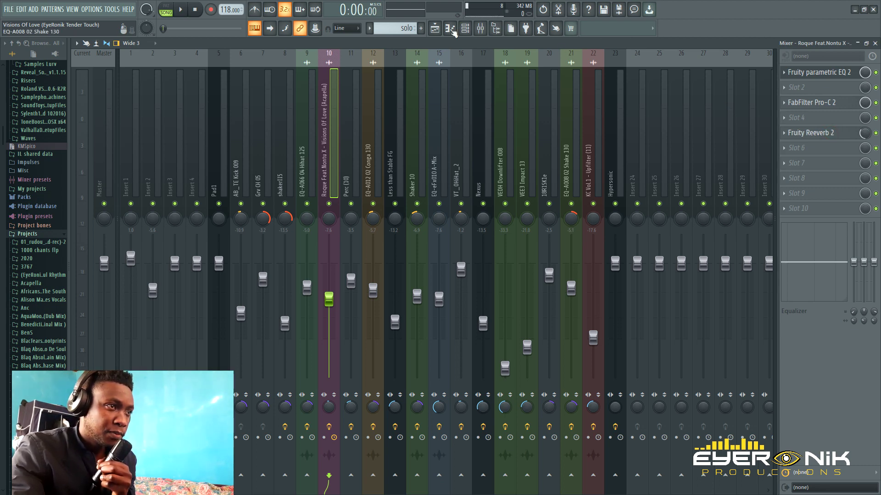
Bypass the acapella's mixer effects, play the soloed vocal from bar 25, and stop the song back at its beginning
click(435, 28)
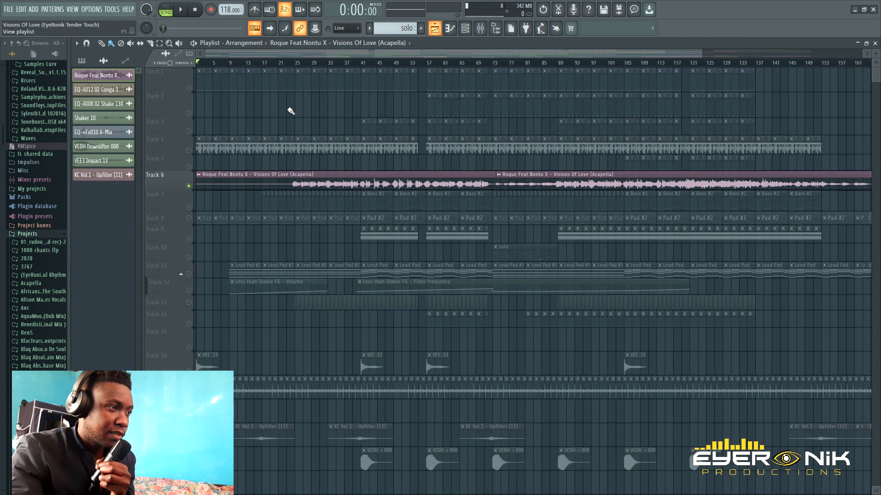
click(297, 66)
click(481, 30)
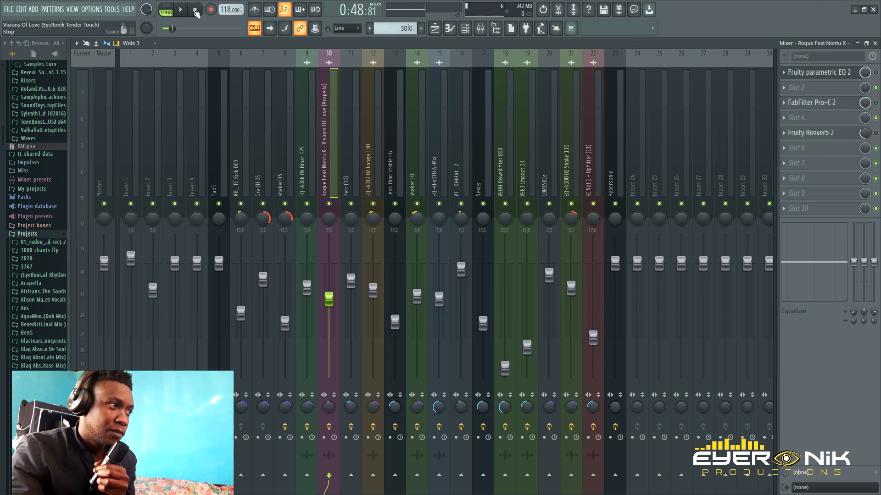
click(434, 29)
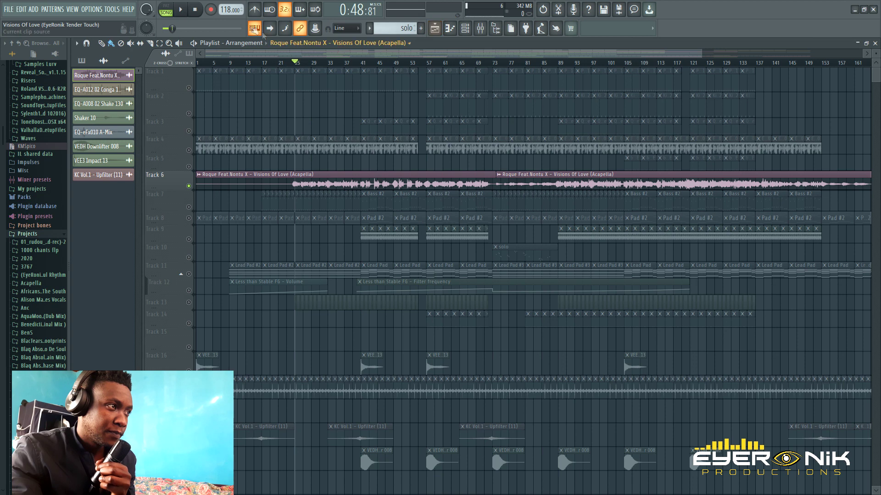
key(space)
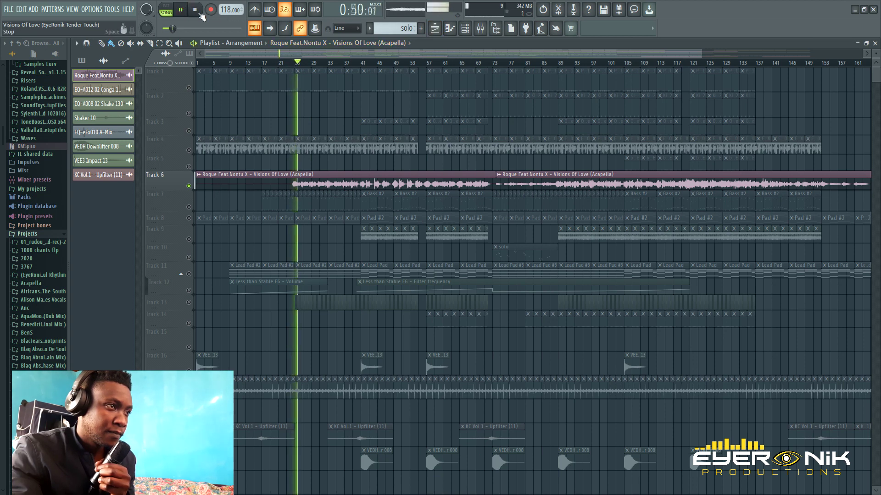
click(200, 14)
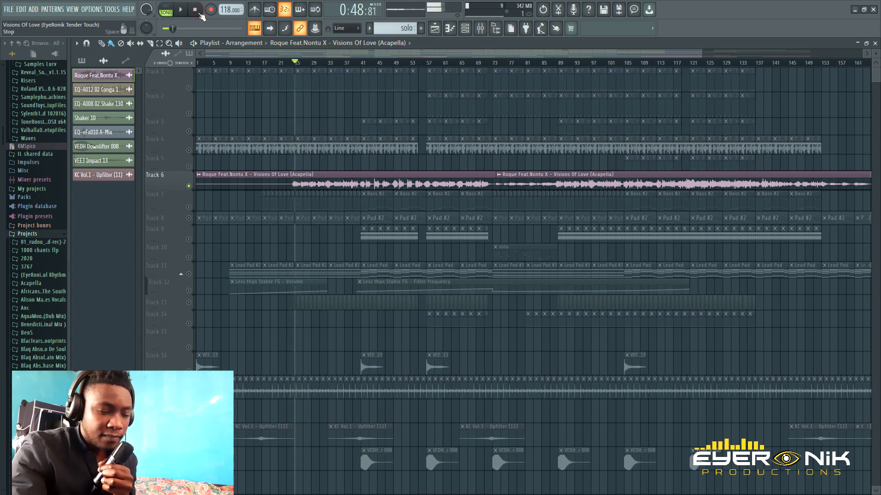
click(200, 14)
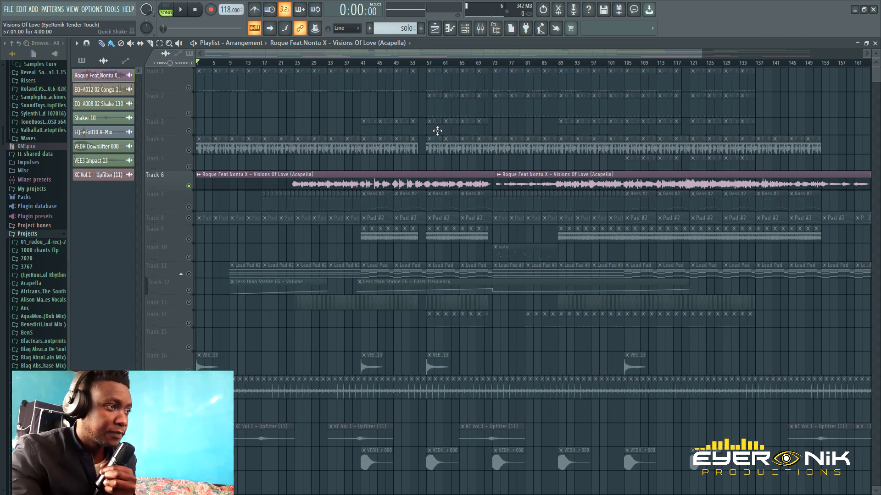
Solo Track 1 in the playlist and play it from the beginning of the song, stopping after a short listen
right_click(188, 89)
key(space)
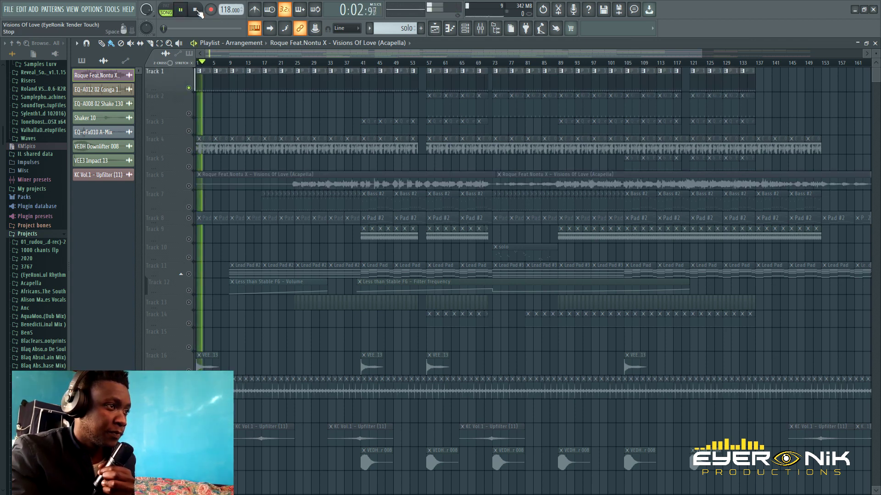
click(196, 10)
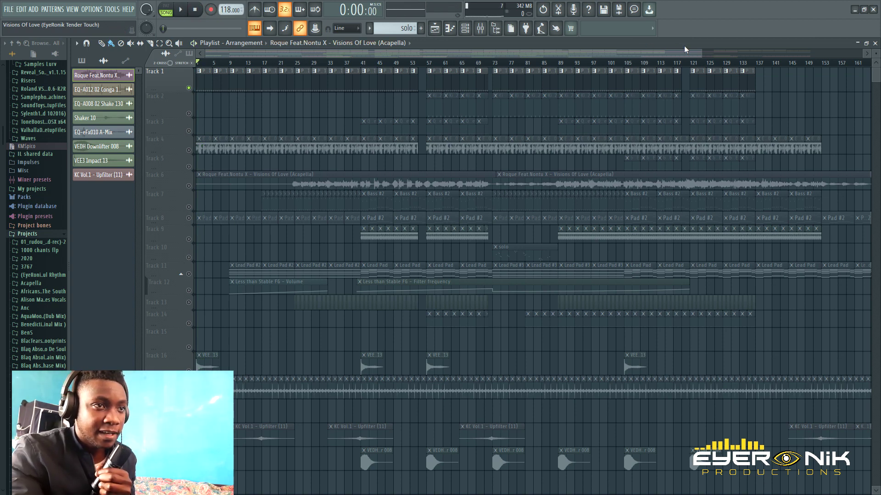
Unmute Track 4 alongside Track 1, play both from the beginning, and stop the playback
click(188, 150)
click(180, 10)
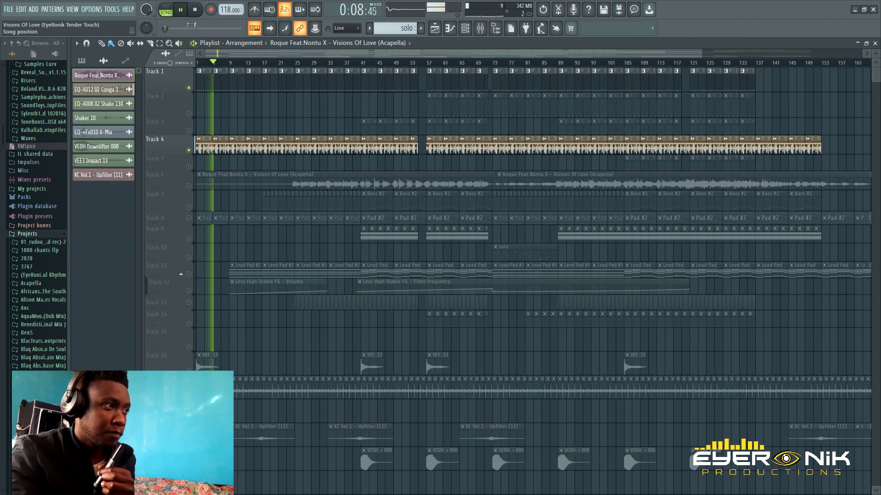
click(195, 13)
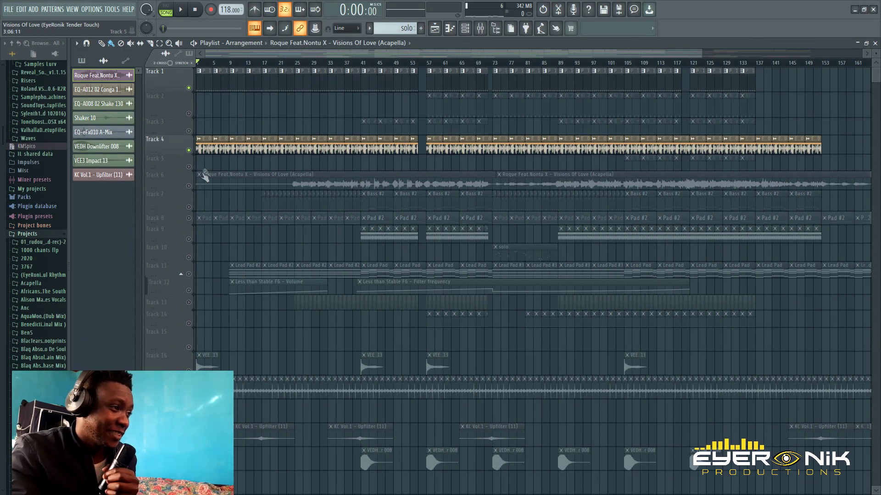
Unmute Track 2 and play it with Tracks 1 and 4 from bar 57, stopping after a short listen
click(188, 113)
click(430, 62)
click(183, 10)
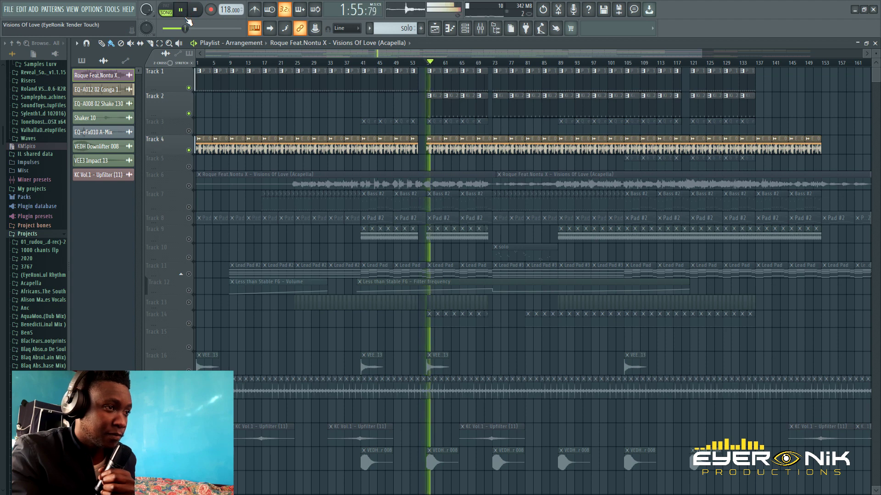
click(200, 13)
Unmute Track 3, play Tracks 1 to 4 together from bar 57, and stop the playback
click(188, 131)
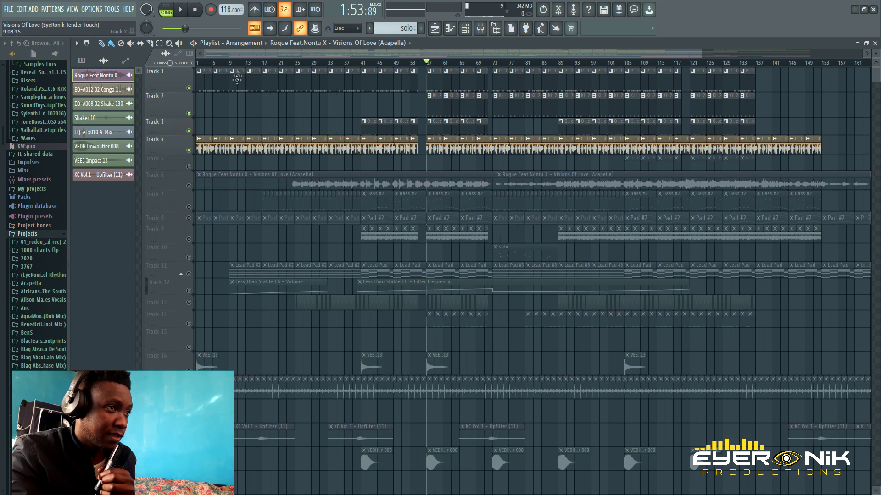
click(180, 13)
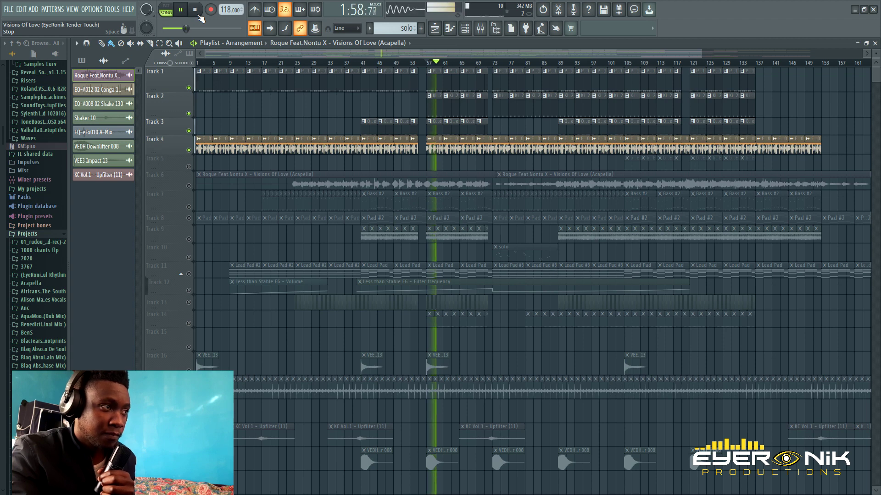
click(198, 15)
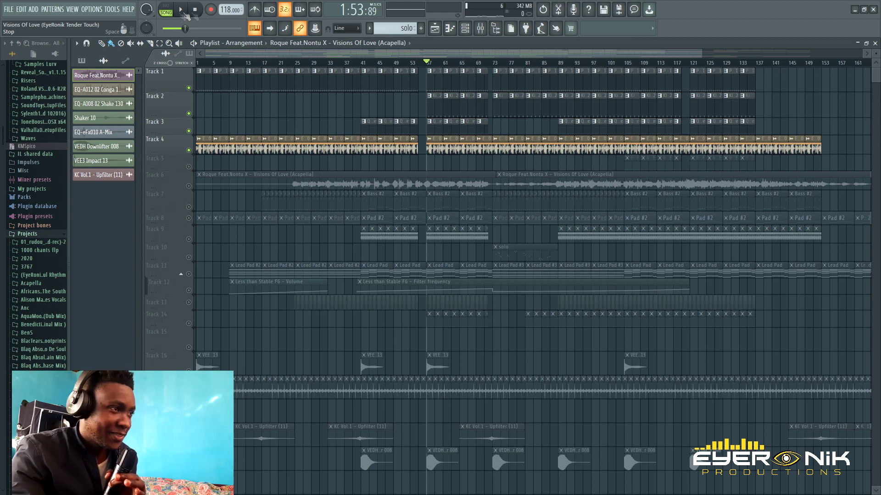
Play Tracks 1 to 4 from bar 57, bring in Track 13 during playback, and stop after a short listen
key(space)
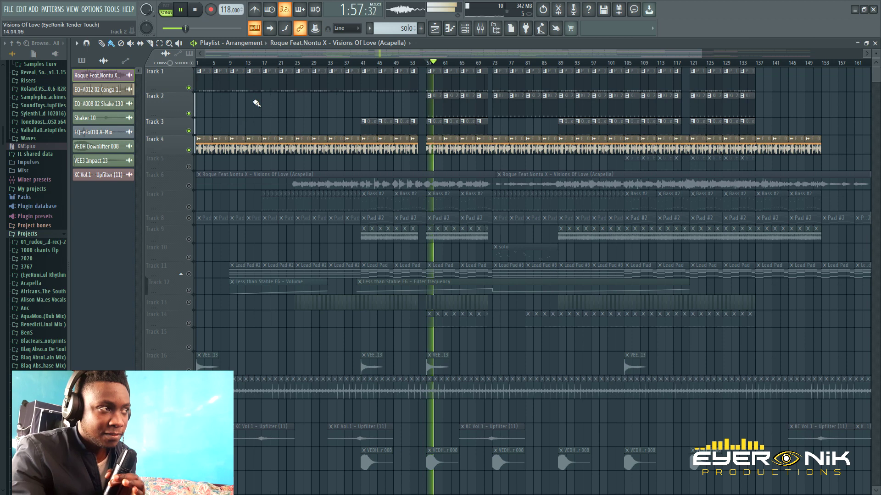
click(189, 303)
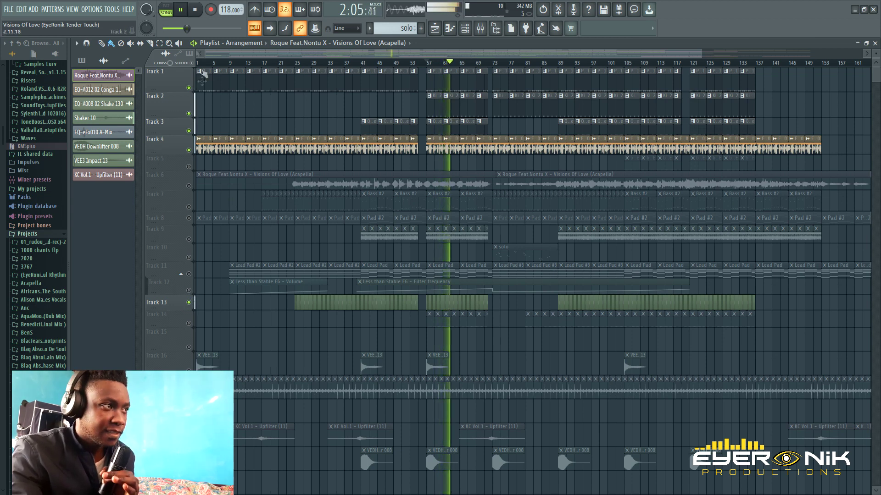
click(195, 9)
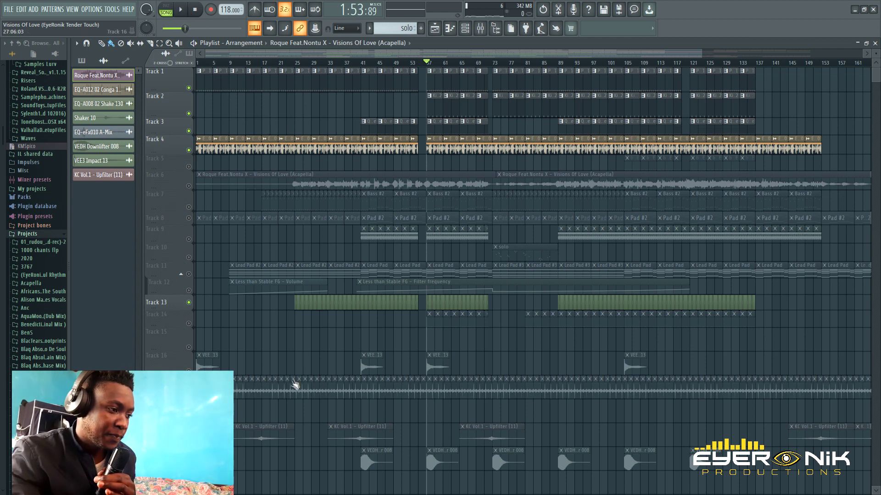
Unmute the KC Vol.1 - Upfilter and VEDH Downlifter 008 tracks, play from bar 57, and stop back at the song start
click(189, 442)
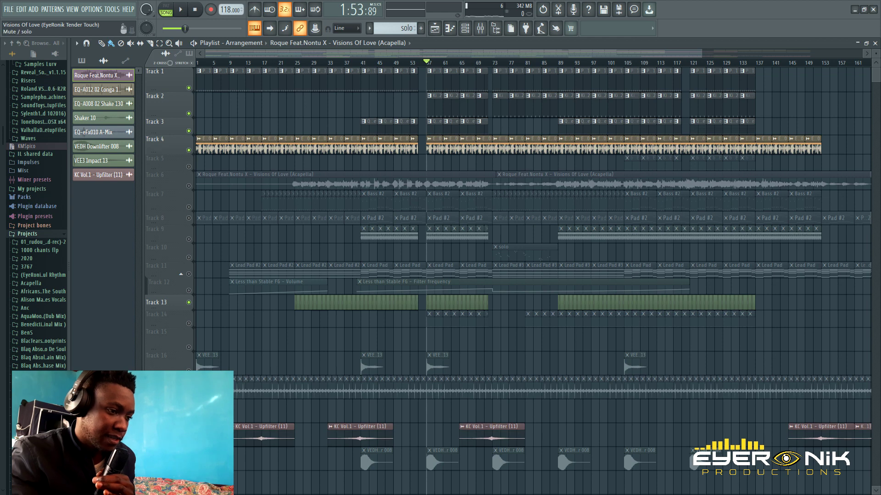
click(189, 466)
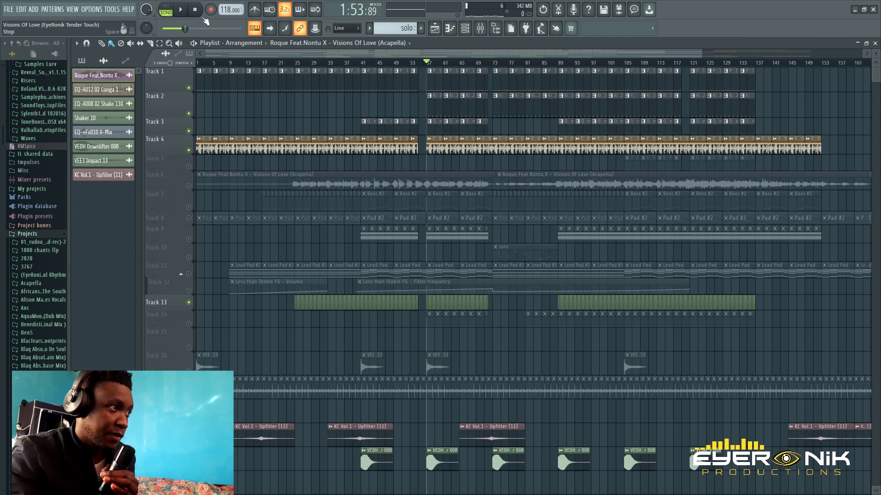
click(183, 12)
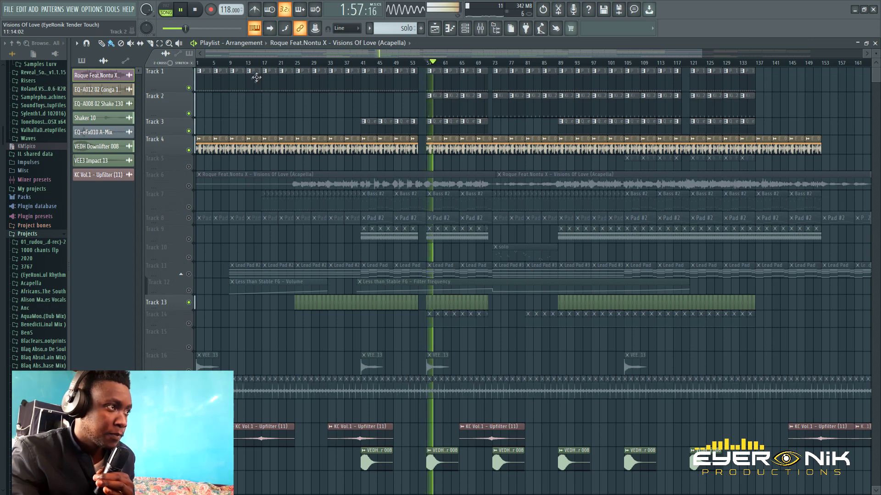
click(197, 11)
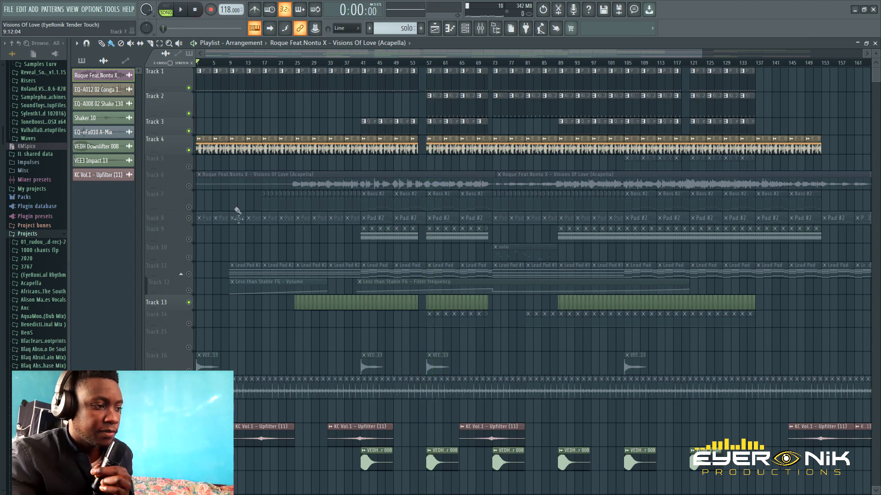
Unmute the track directly below Track 16, play from the beginning, solo that track during playback, and stop
click(189, 395)
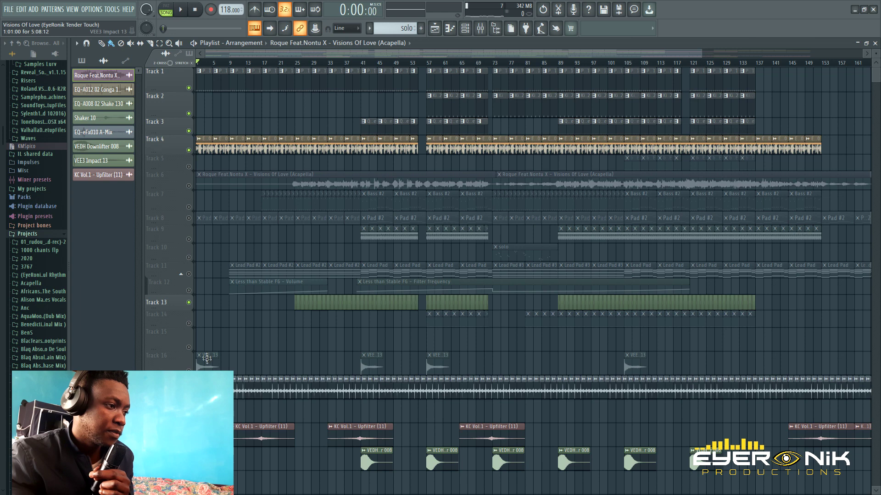
click(181, 10)
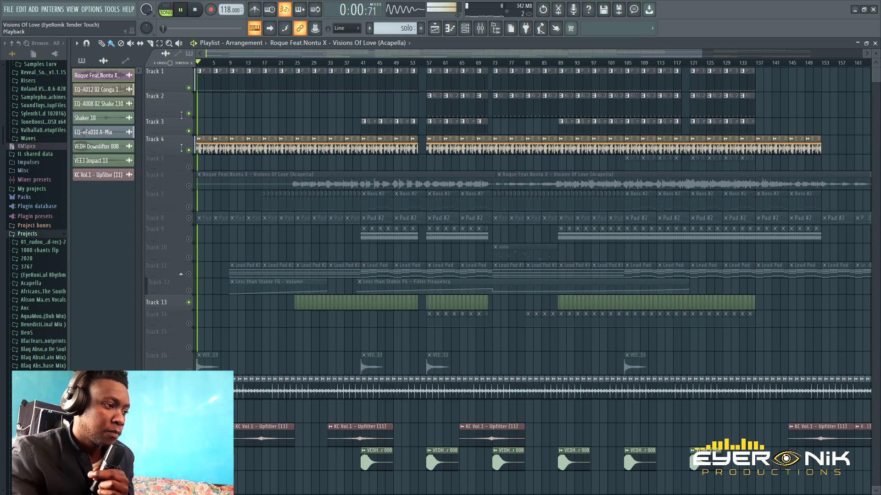
right_click(189, 395)
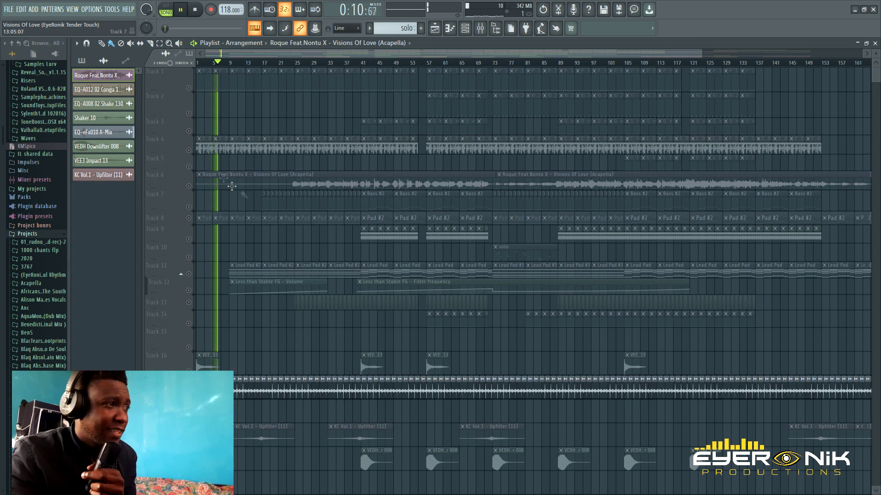
click(195, 11)
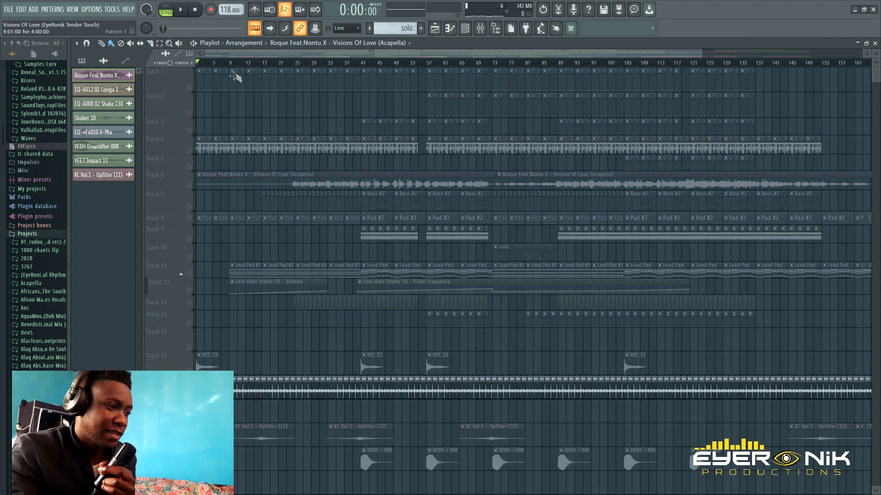
Unmute Track 16 alongside the soloed track below it, play both from the beginning, and stop the playback
click(189, 370)
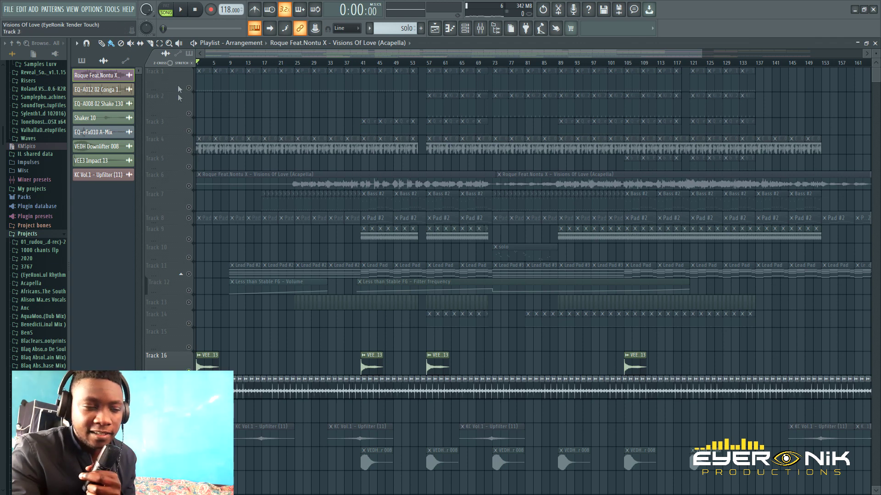
key(space)
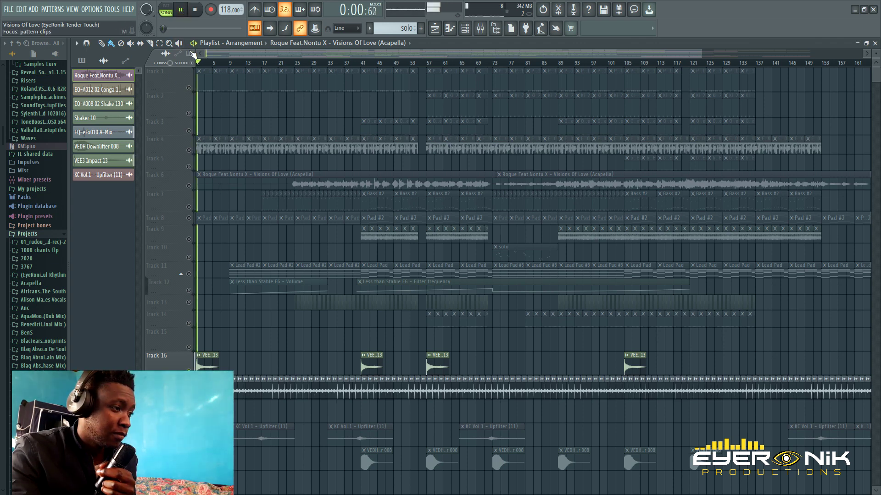
click(197, 11)
Add Track 1 and then Track 4 to the unmuted tracks, playing the mix briefly from the beginning after each addition
click(190, 89)
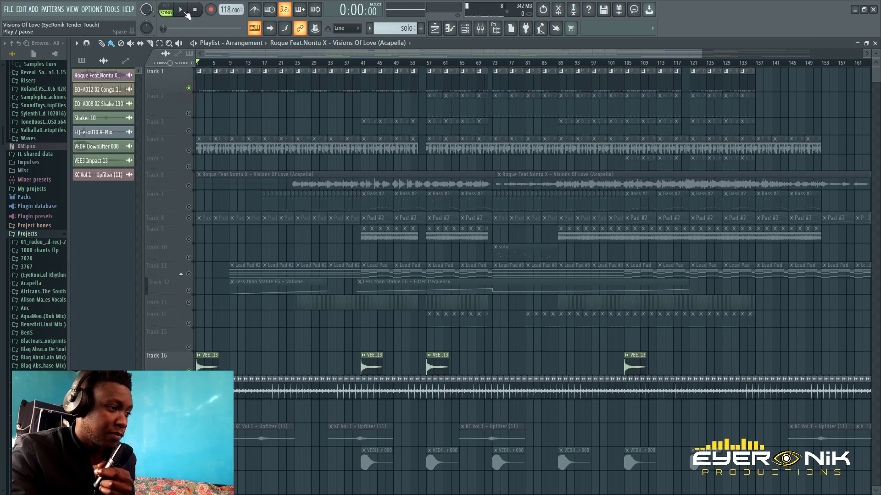
key(space)
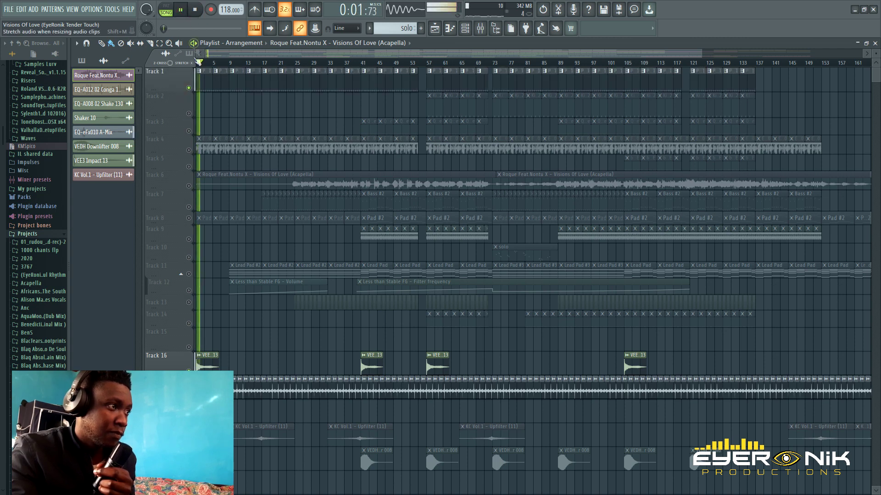
key(space)
click(190, 150)
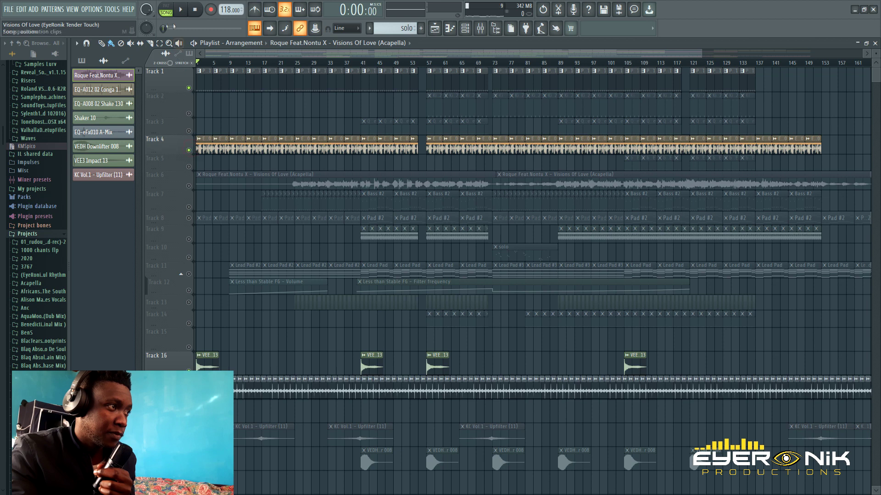
click(178, 9)
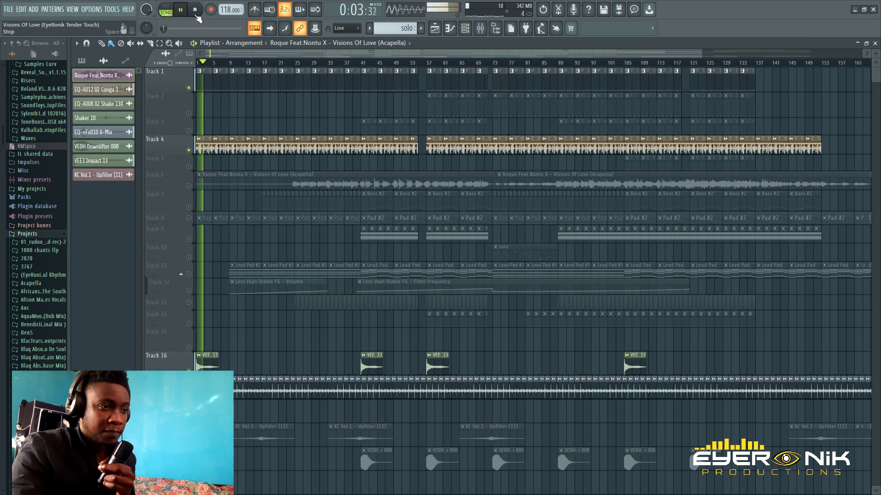
key(space)
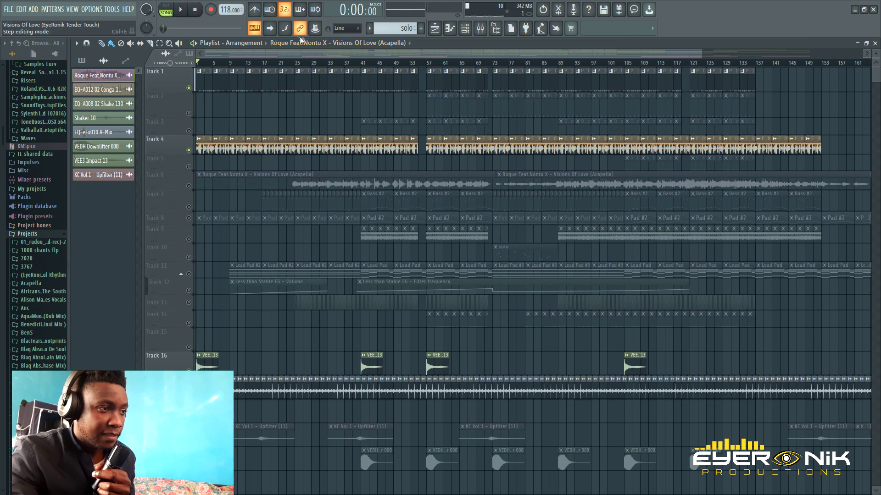
Unmute Track 9, play the mix from bar 41, and bring in Track 13 during playback
click(363, 64)
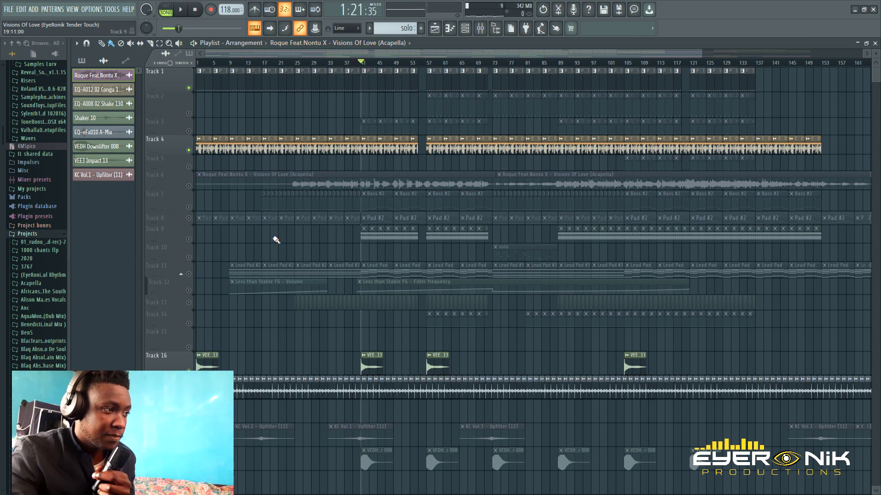
click(189, 239)
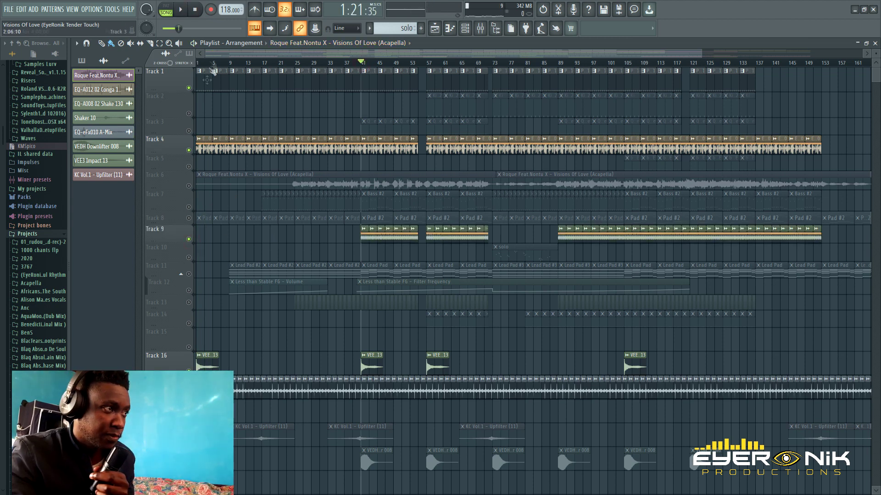
click(182, 10)
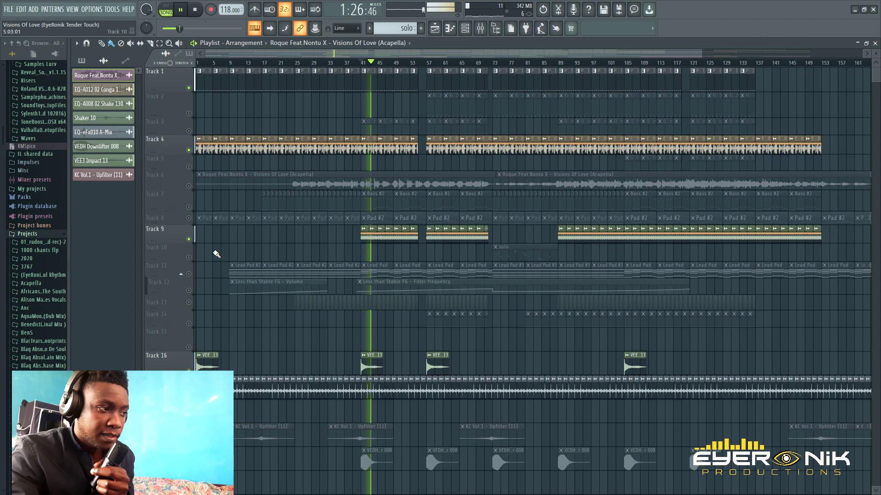
click(190, 303)
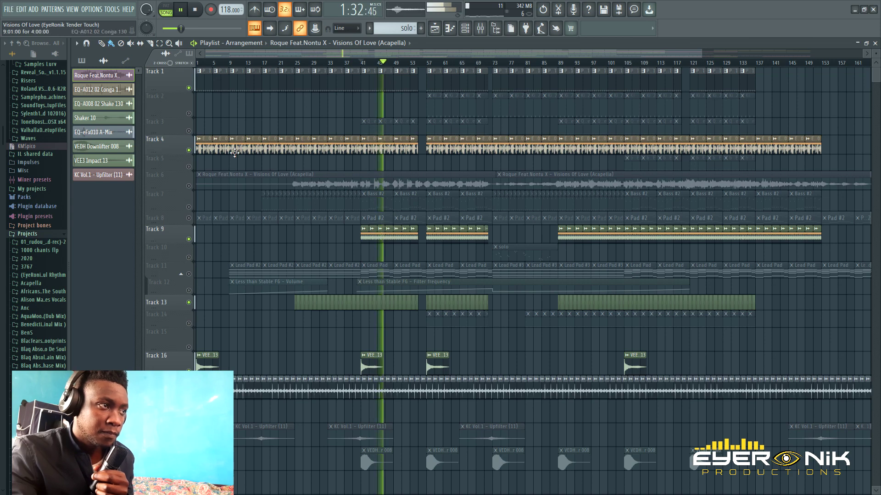
Bring in Track 3 and then Track 2 while the song keeps playing
drag(283, 55, 324, 56)
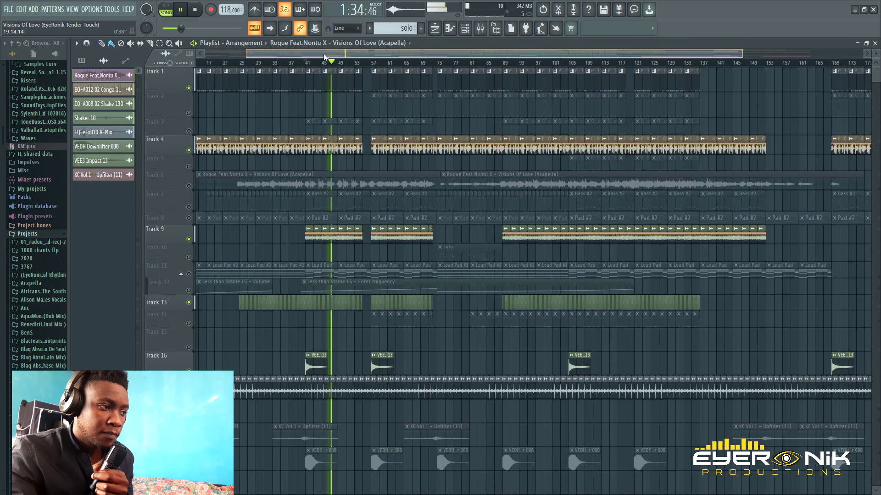
click(188, 130)
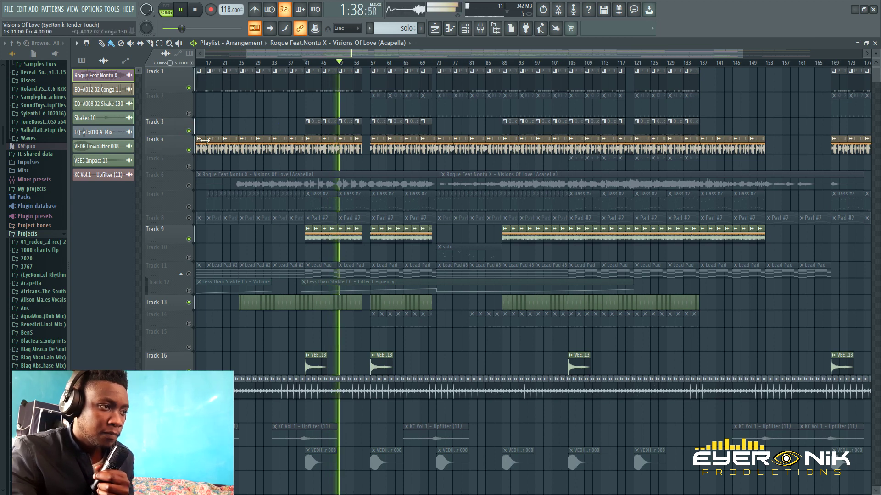
click(189, 113)
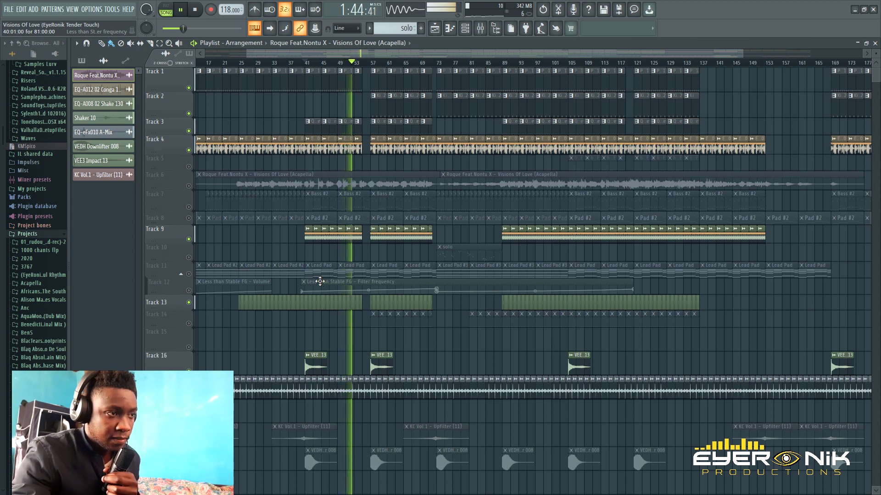
Select the Open pattern from its clip on Track 13 and unmute Track 14 during playback
click(293, 307)
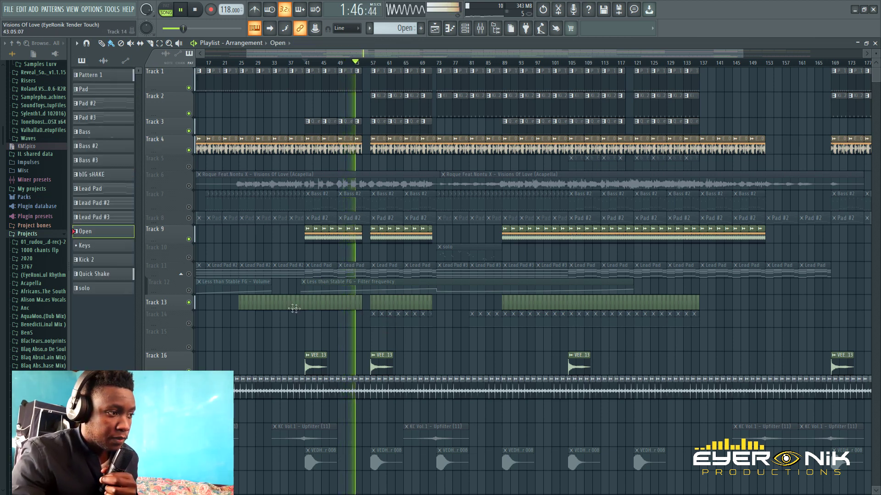
click(189, 324)
drag(349, 54, 370, 55)
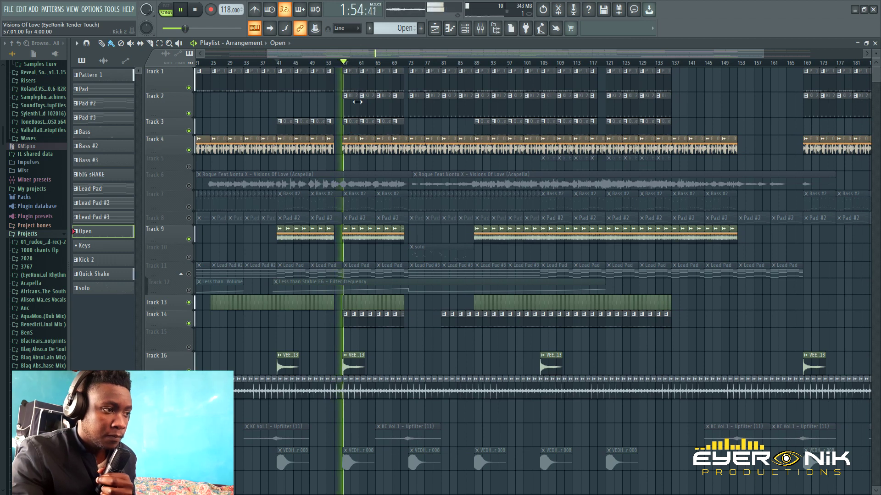
Mute Track 3 during playback to compare the mix without it, and unmute it again
click(188, 131)
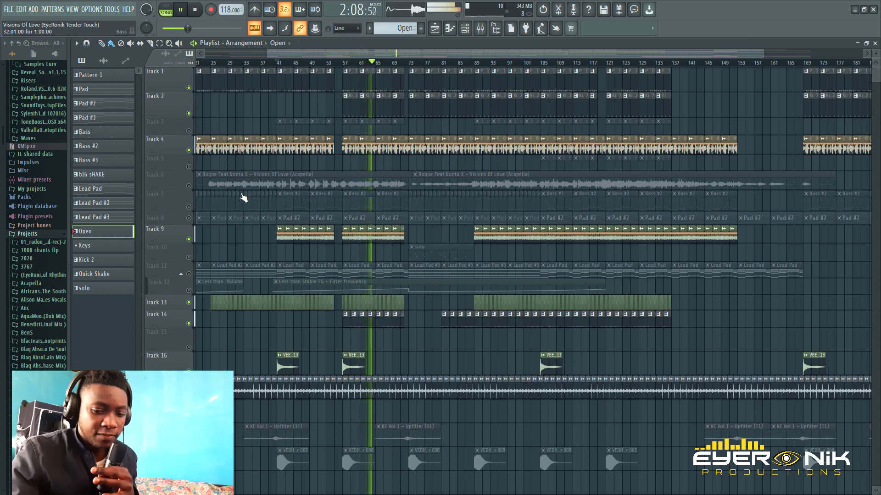
click(188, 130)
click(361, 54)
drag(361, 53, 381, 51)
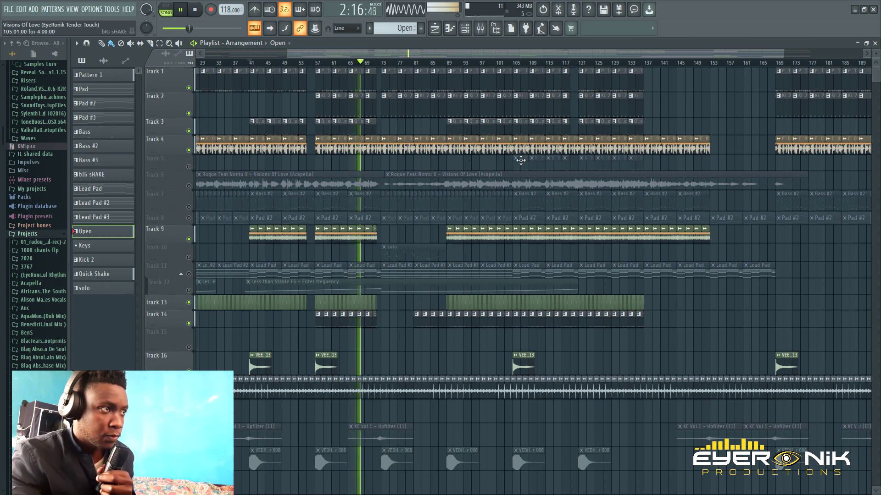
Select the bIG sHAKE pattern on Track 5, unmute that track, and play it from about bar 103 before stopping
click(521, 161)
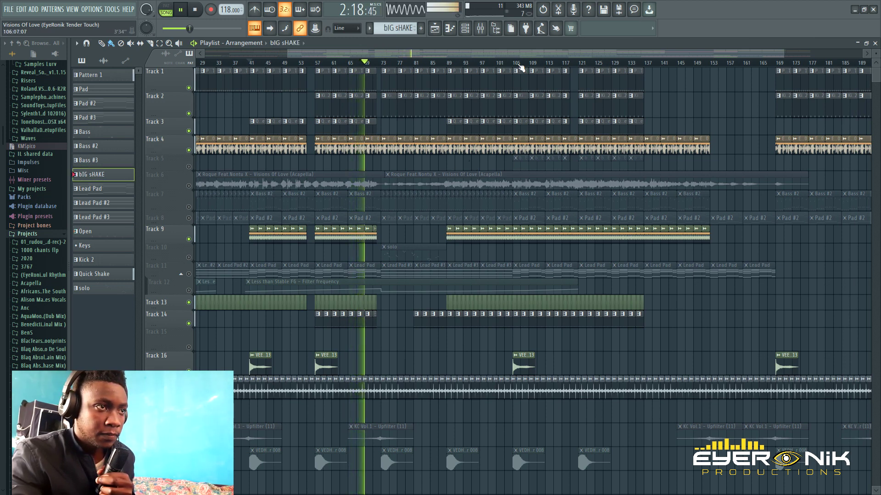
click(504, 63)
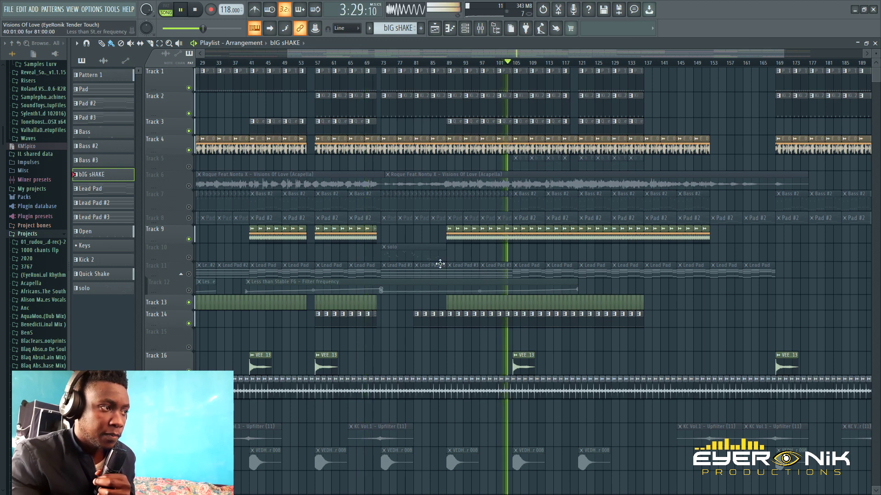
click(188, 167)
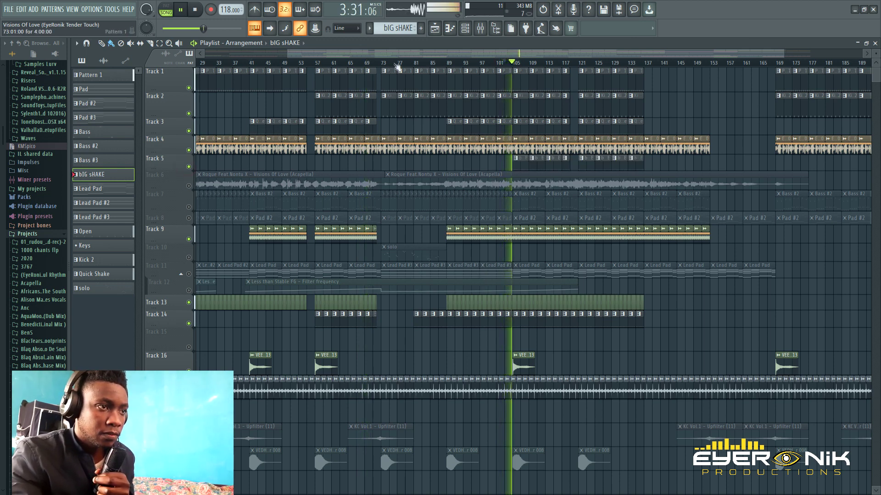
drag(396, 54, 400, 54)
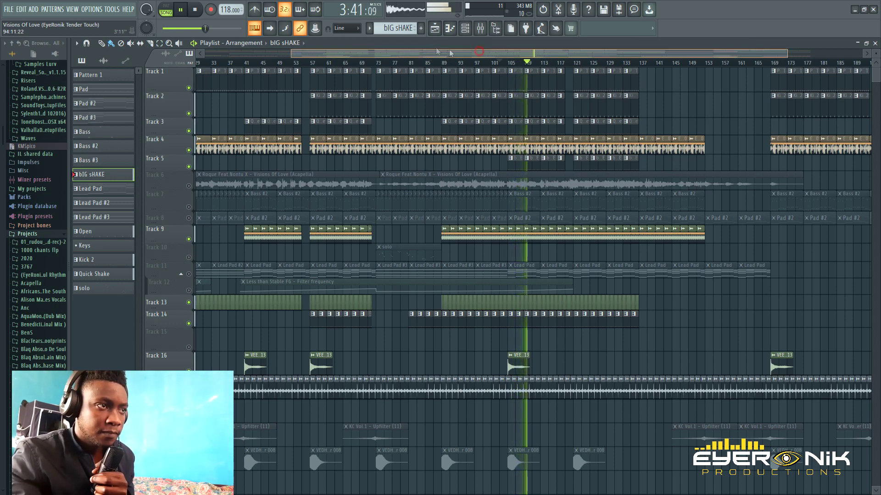
drag(478, 52, 423, 42)
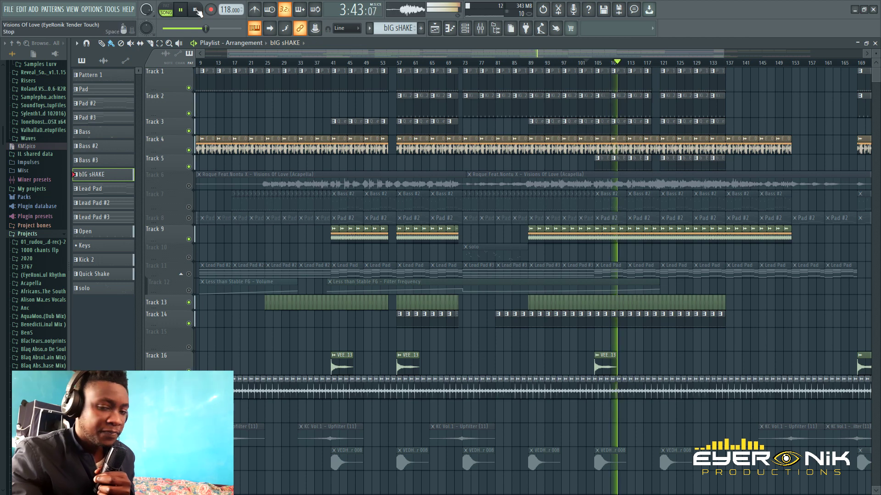
key(space)
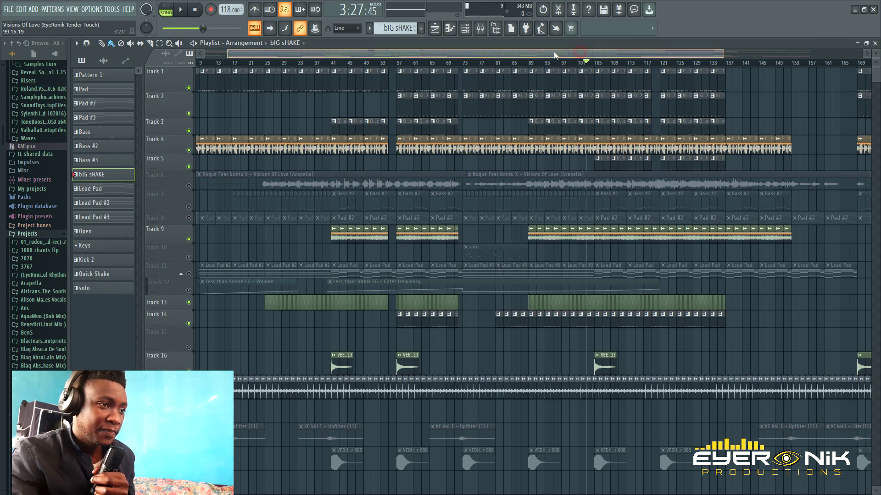
Unmute Track 8, which holds the Pad patterns, in the playlist
drag(578, 55, 556, 54)
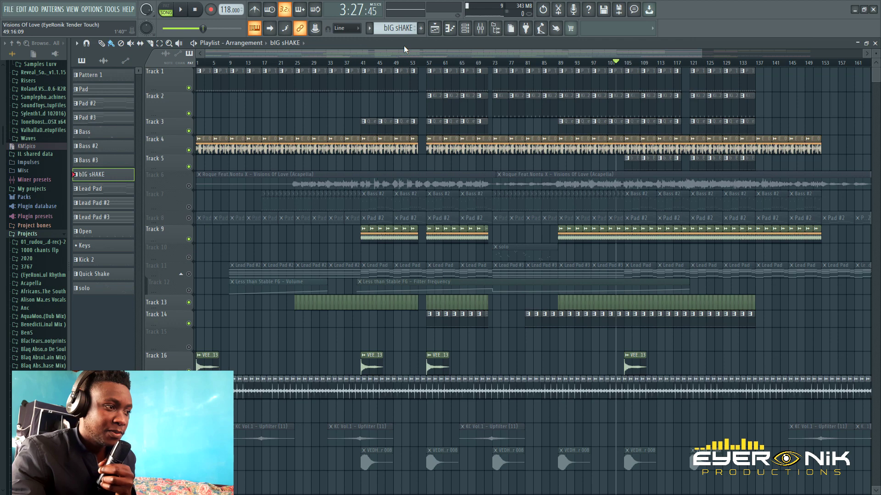
click(189, 218)
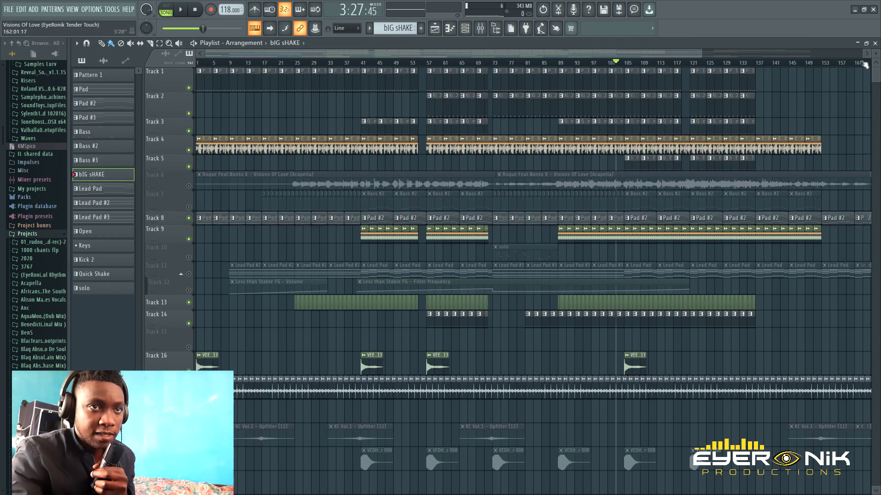
scroll(756, 102, up, 2)
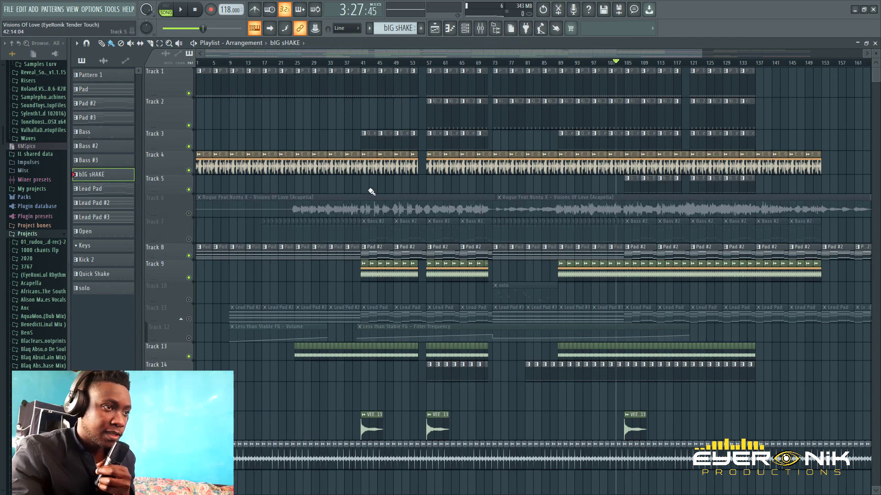
scroll(366, 194, down, 3)
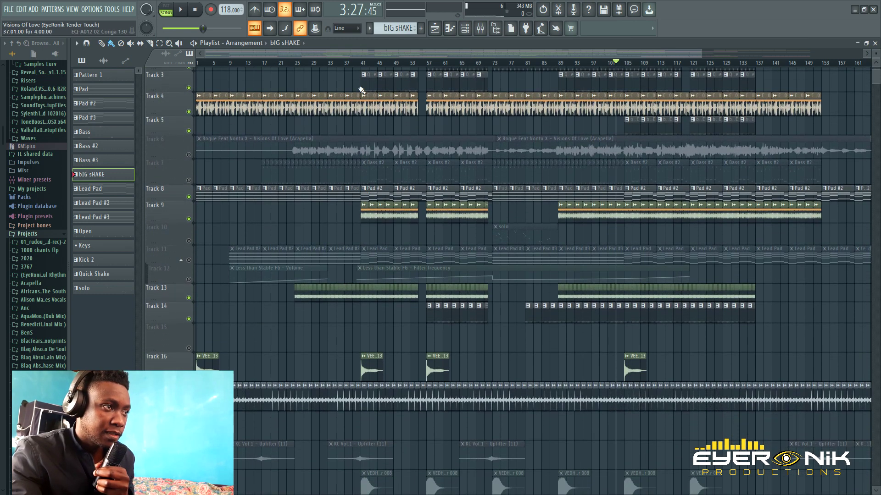
Select the time range from bar 41 to about bar 73 and play a short part of it before stopping
drag(363, 63, 493, 68)
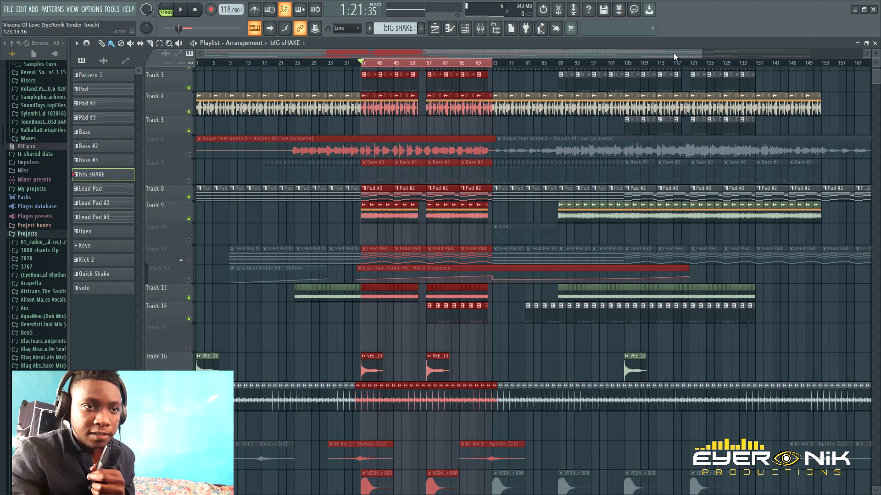
scroll(673, 53, right, 6)
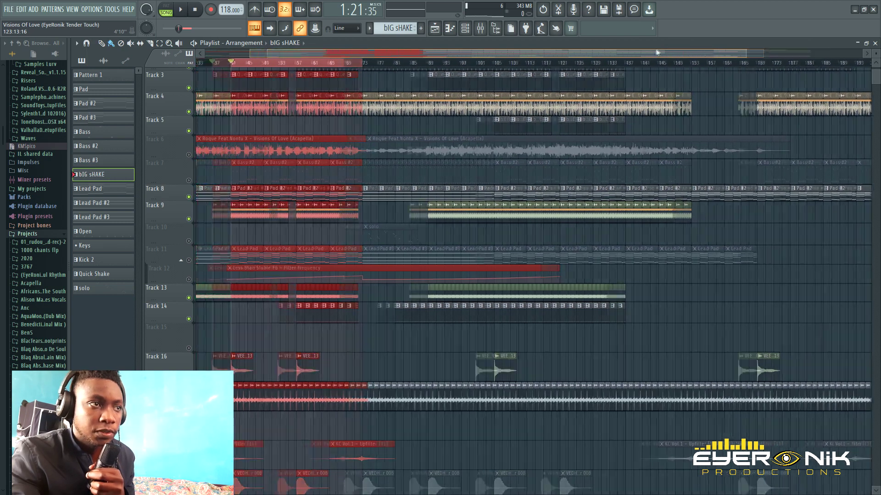
scroll(665, 52, left, 6)
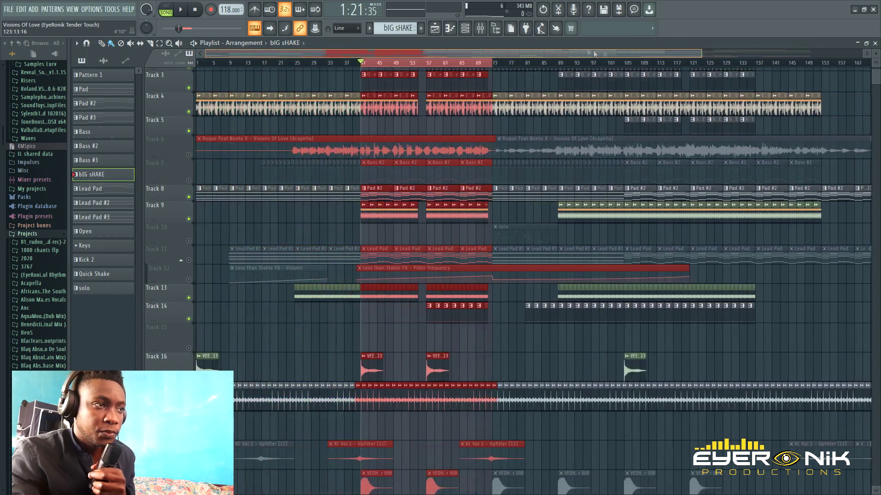
click(181, 10)
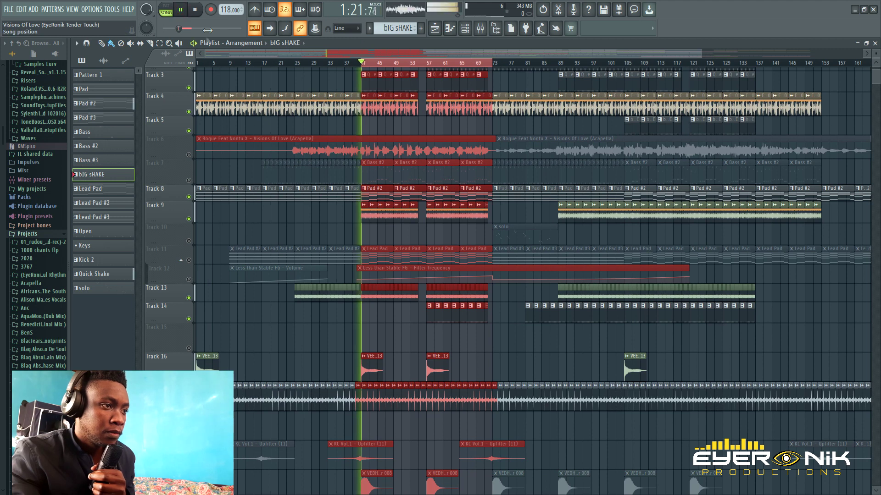
click(195, 11)
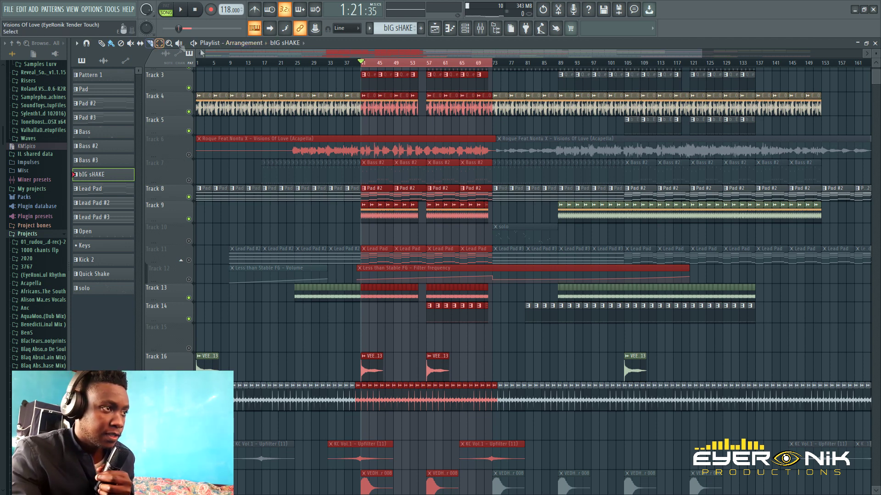
Play the song from bar 25 to hear the pad with the drums, and stop playback
click(296, 63)
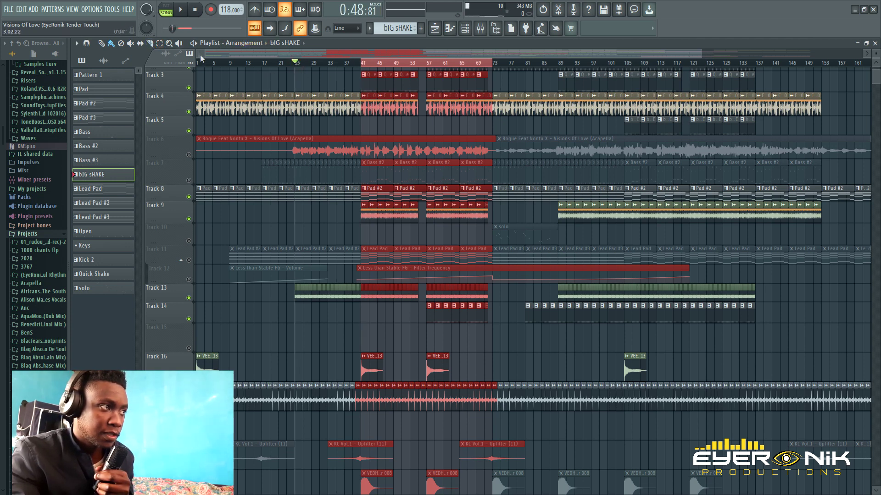
click(184, 10)
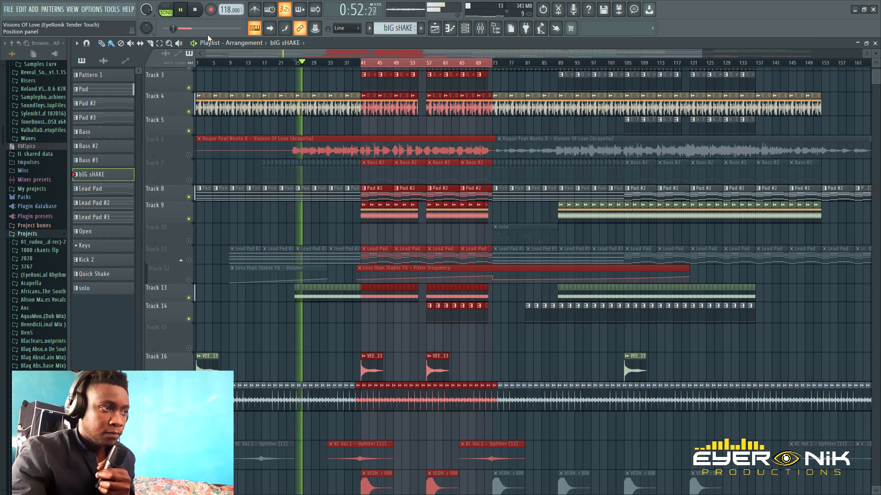
click(196, 10)
click(197, 9)
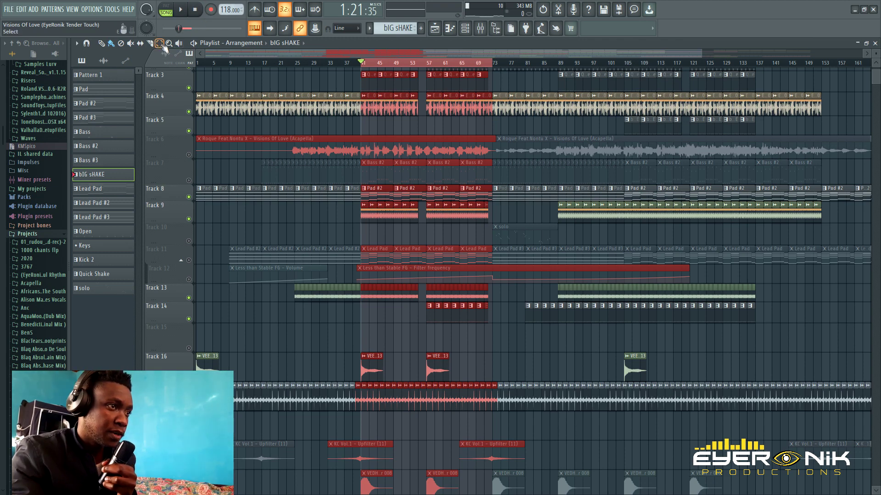
Clear the time selection in the playlist and unmute Track 11 with the Lead Pad clips
click(382, 75)
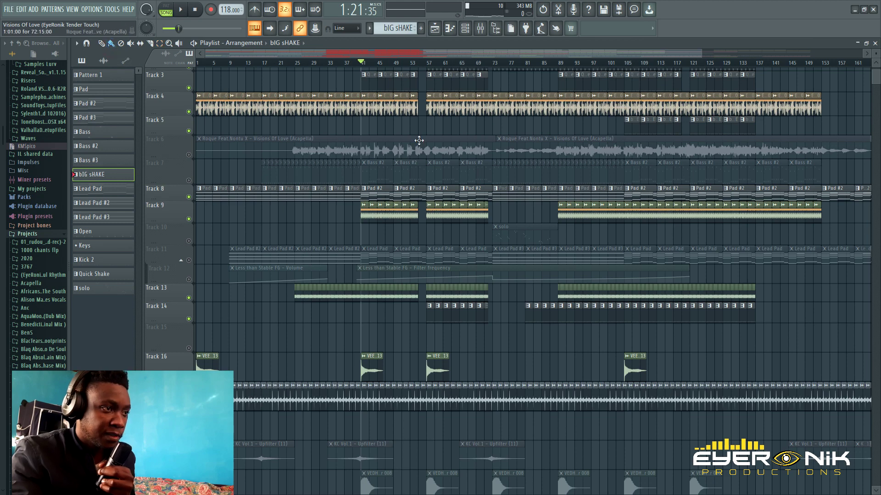
scroll(414, 148, down, 5)
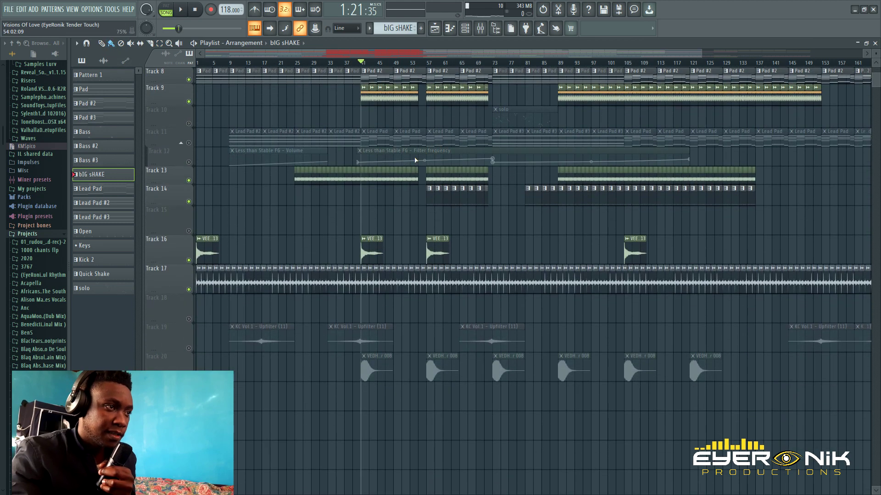
scroll(224, 174, up, 4)
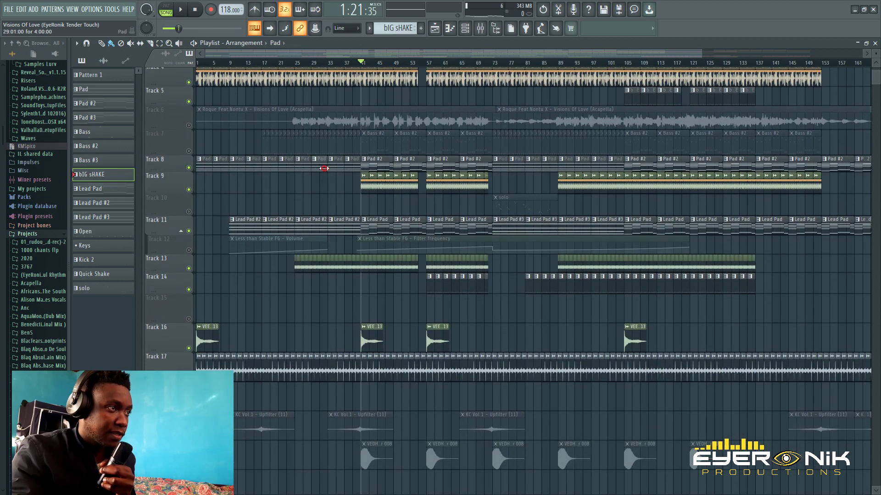
Open the Pad pattern from its Track 8 clip, show the channel rack, and play the pattern in pattern mode
double_click(400, 73)
click(465, 29)
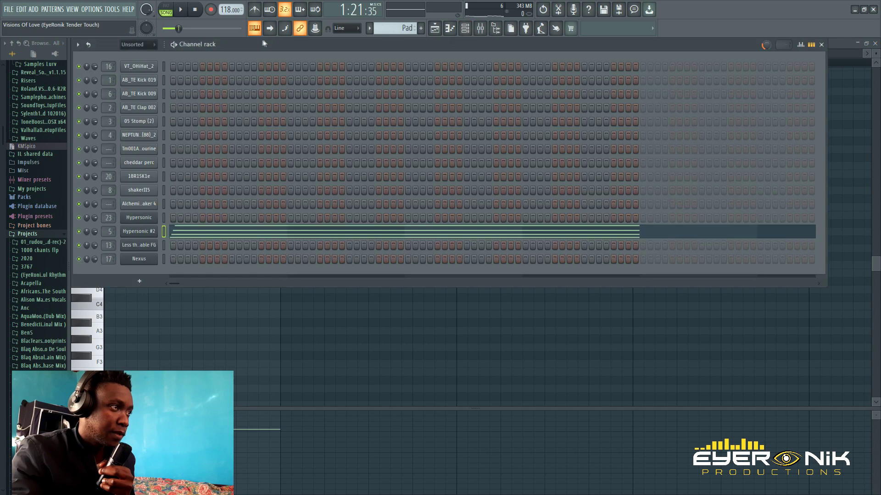
click(173, 13)
key(space)
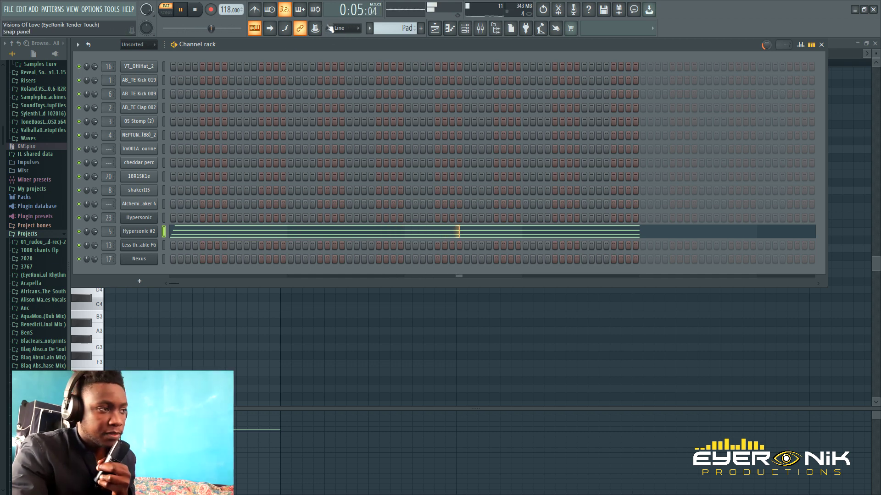
Open the Hypersonic #2 instrument to examine its patches, stop playback, and close it to return to the playlist
click(150, 233)
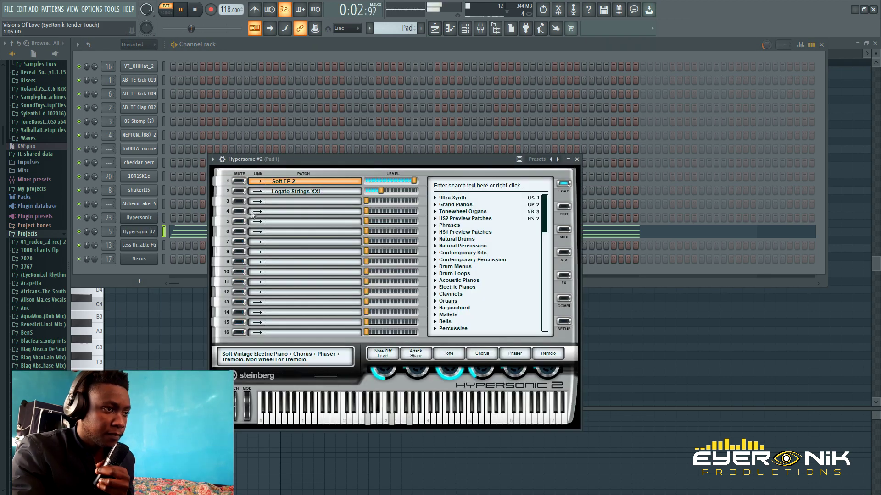
click(187, 13)
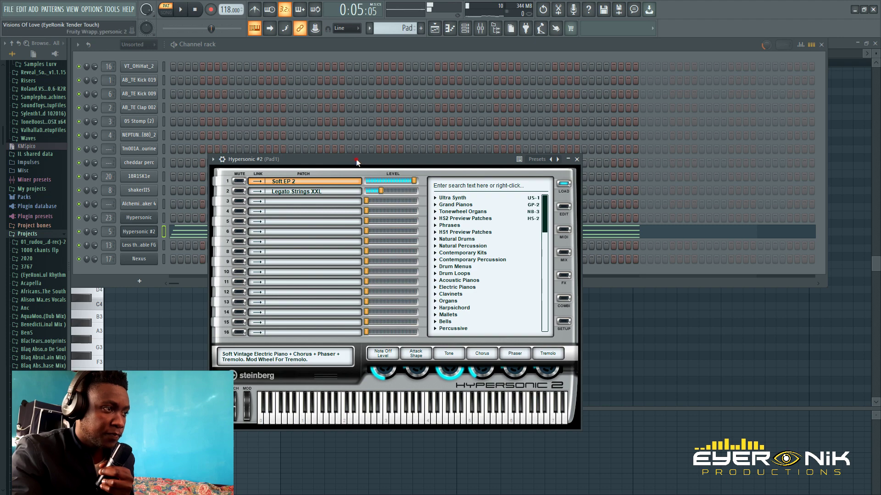
drag(356, 159, 327, 128)
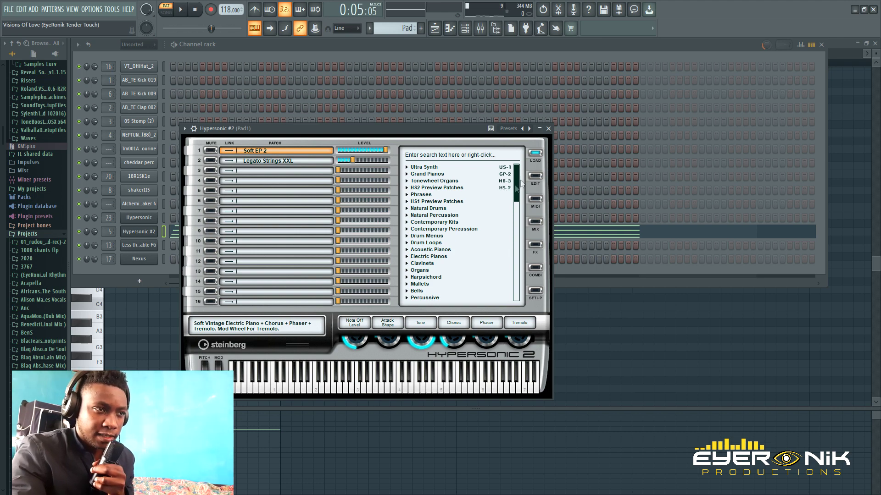
click(548, 129)
key(F5)
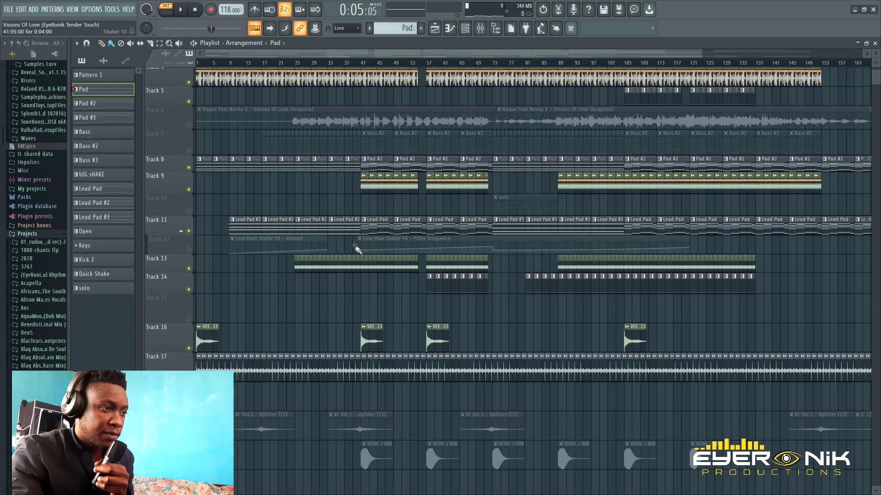
Open the Lead Pad #2 pattern from Track 11 in the piano roll, play its sustained chord, and return to the playlist
double_click(341, 226)
drag(378, 54, 185, 54)
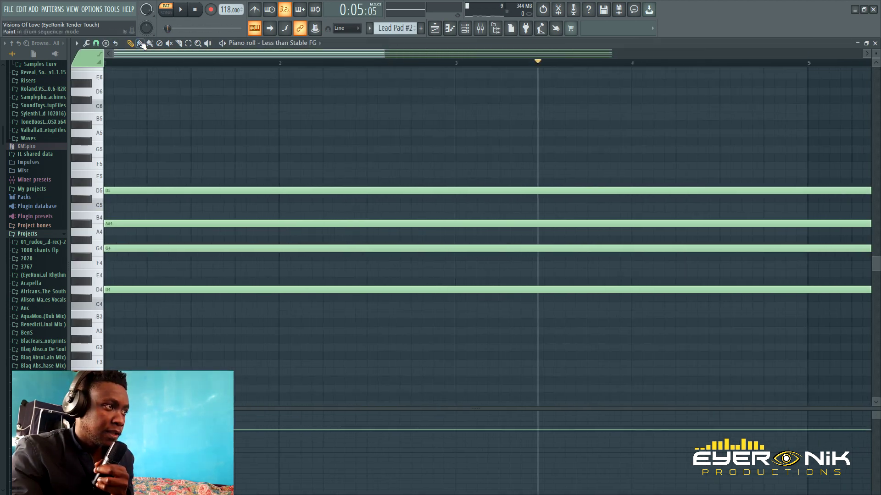
click(181, 10)
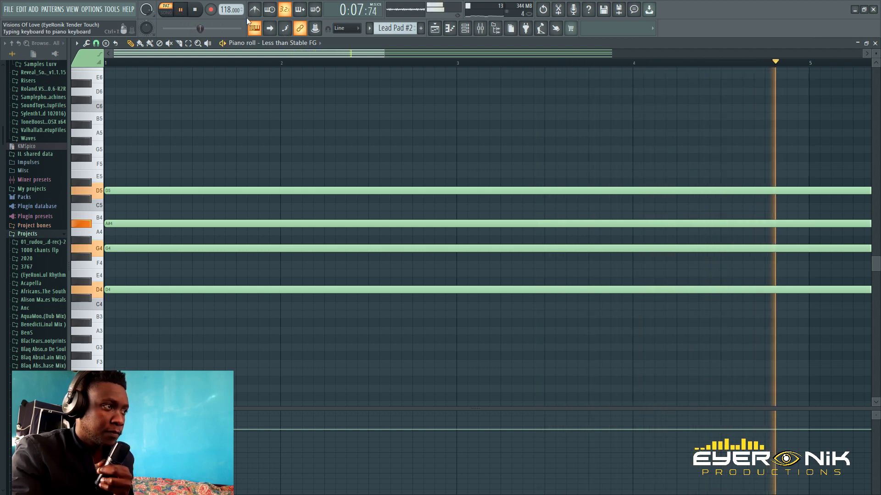
key(space)
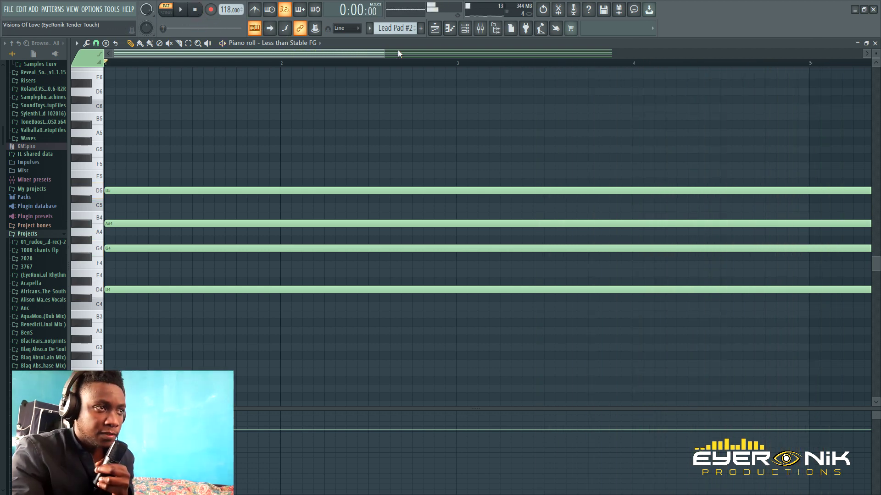
click(437, 30)
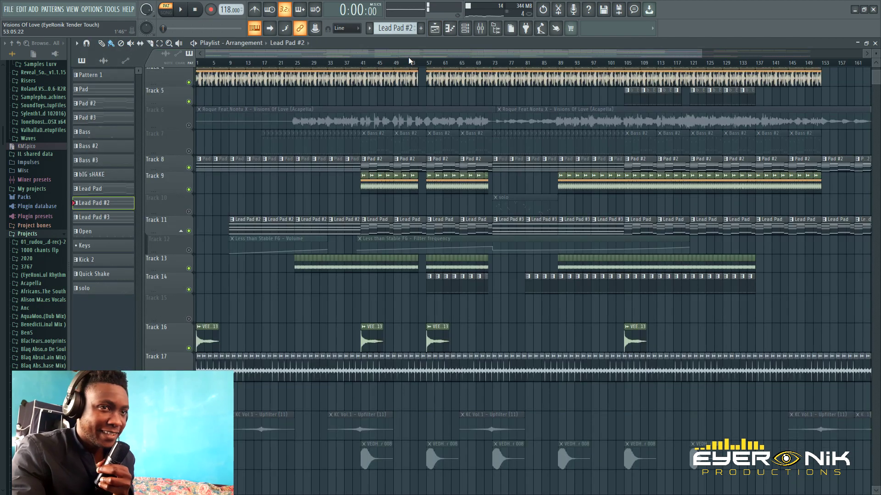
Open the Pad #2 pattern from Track 8 in the piano roll, play its chord progression, and return to the playlist
scroll(474, 166, down, 5)
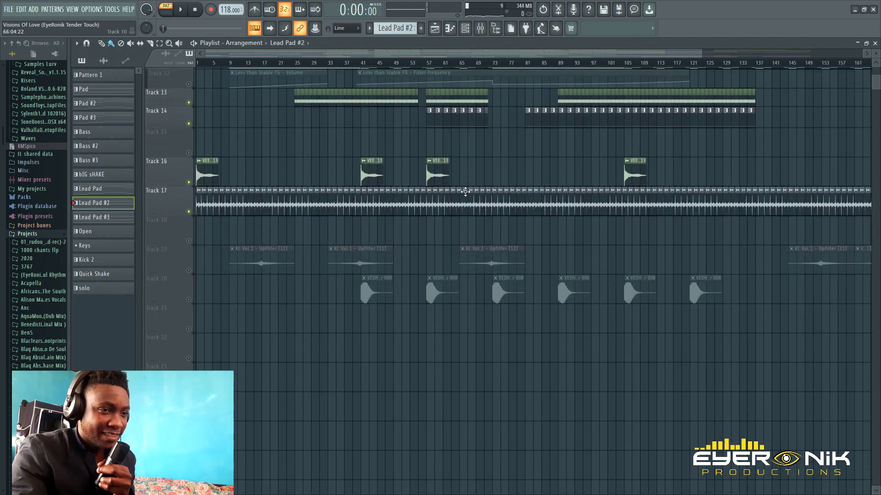
scroll(465, 193, up, 4)
scroll(465, 193, up, 5)
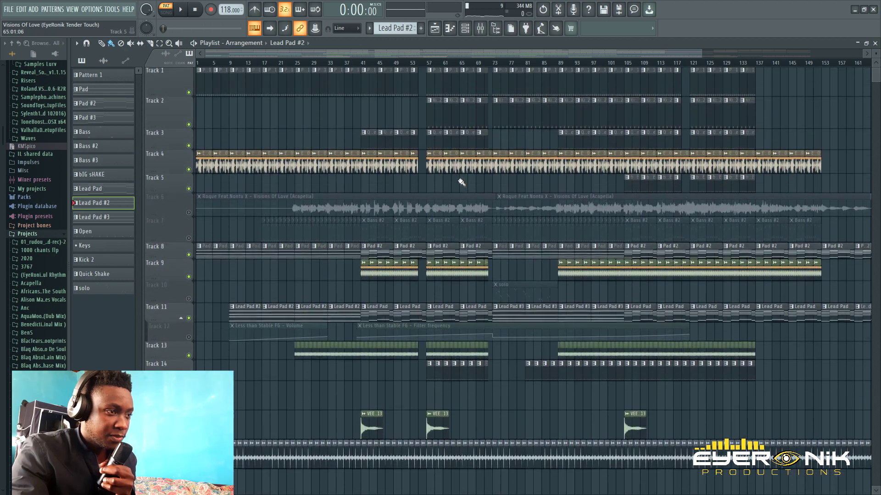
scroll(428, 180, down, 3)
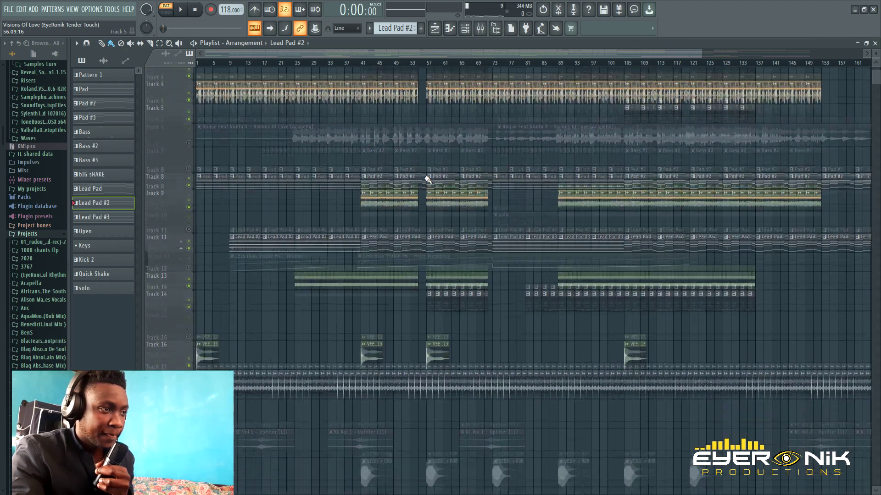
double_click(375, 165)
drag(500, 53, 702, 84)
scroll(500, 146, down, 3)
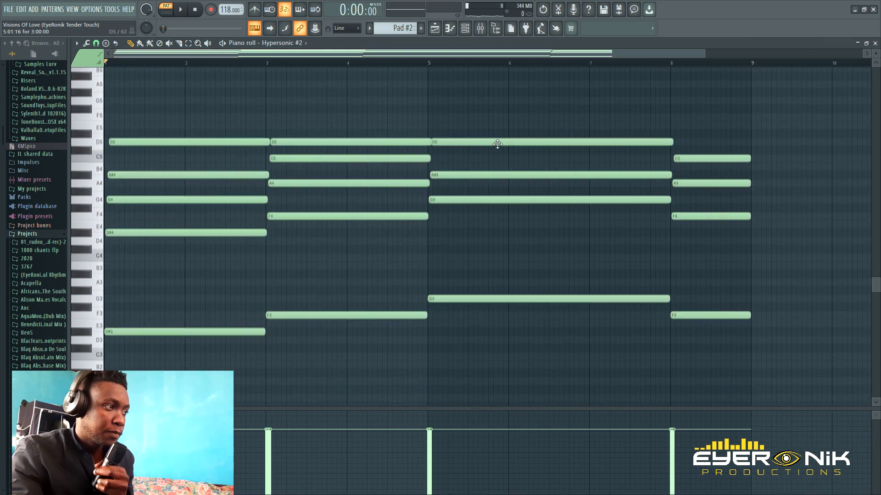
click(180, 9)
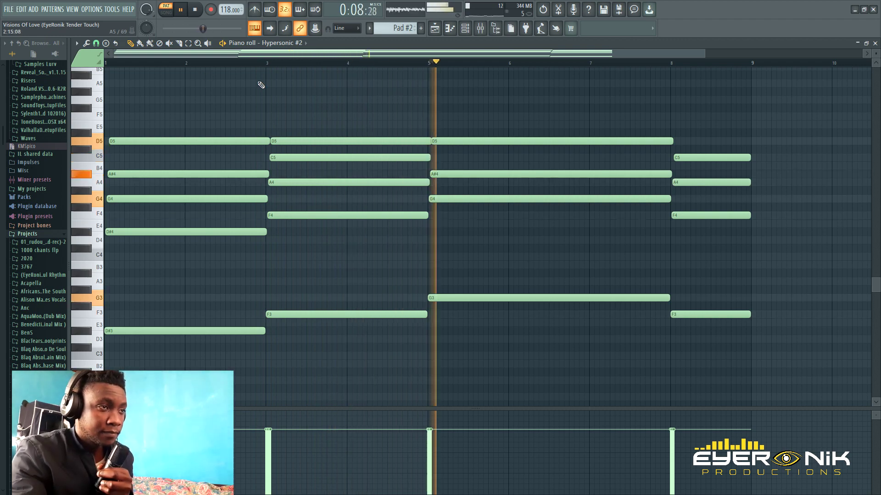
click(439, 35)
click(439, 35)
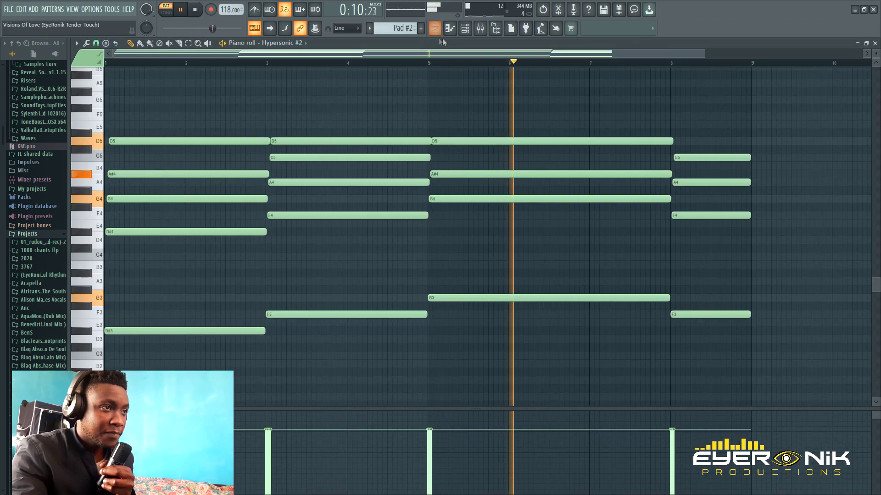
click(439, 33)
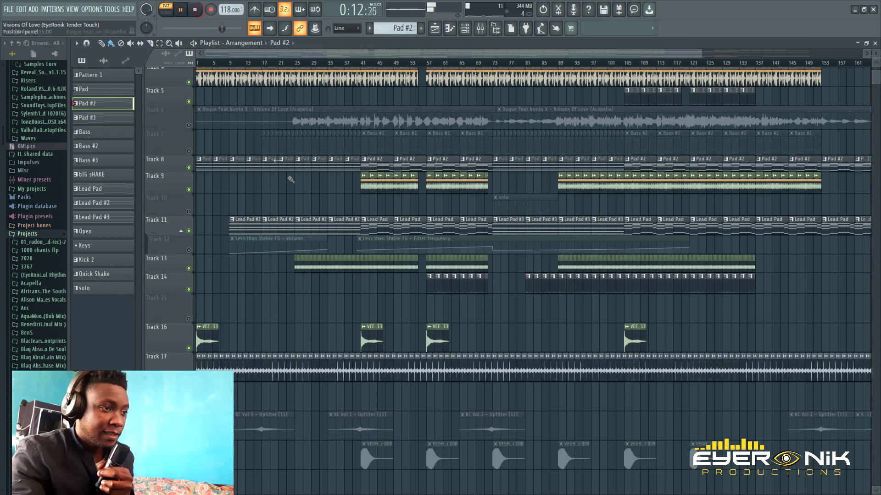
Open the Lead Pad pattern from Track 11 in the piano roll, listen to its chords from the beginning, and return to the playlist
double_click(383, 227)
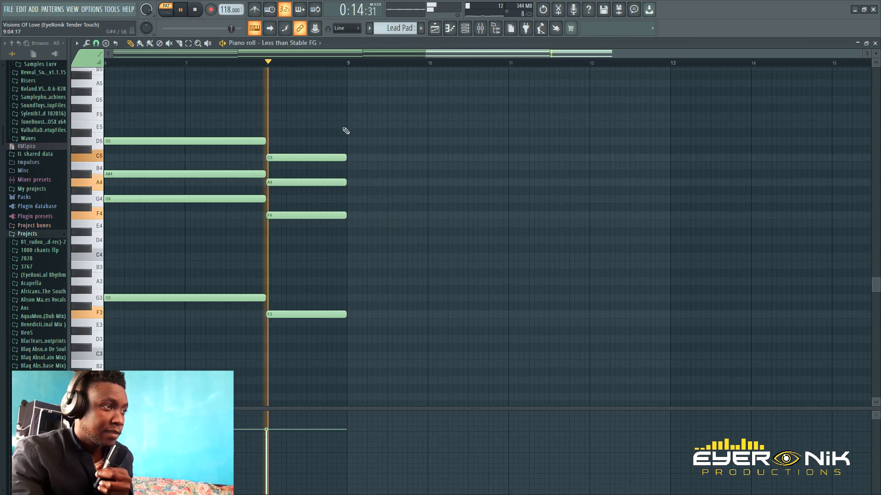
drag(311, 54, 266, 51)
drag(353, 55, 191, 56)
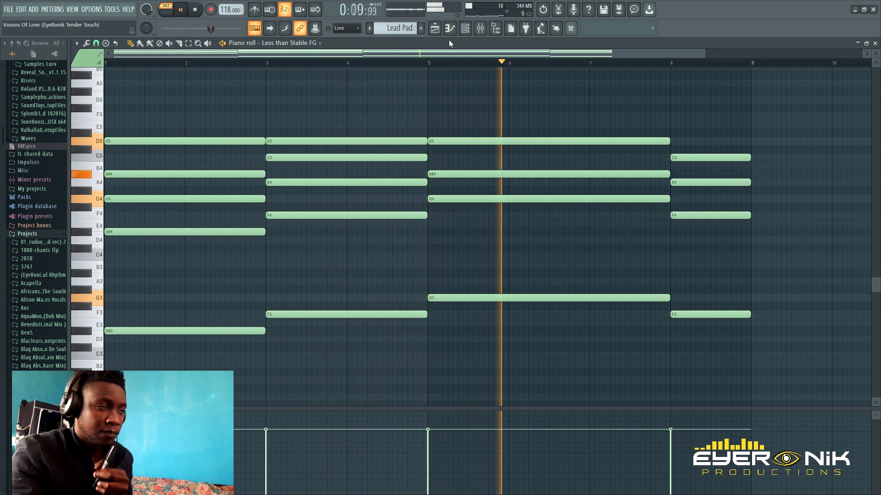
click(433, 29)
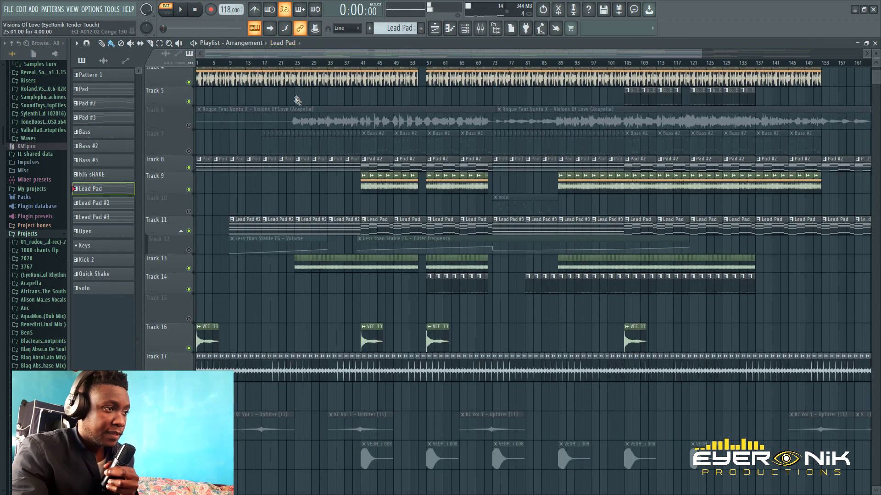
Unmute the Track 12 automation and the Track 7 bass, and solo Track 7 while playing the song from bar 17
scroll(299, 183, down, 3)
scroll(294, 183, up, 5)
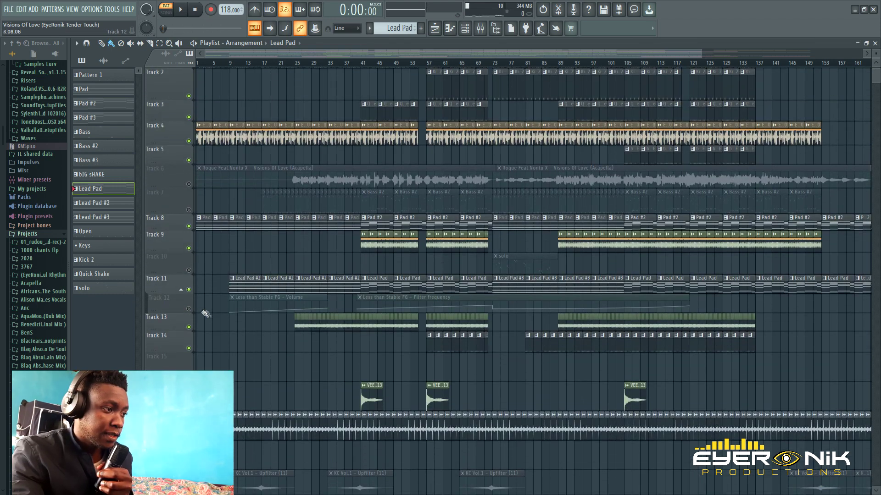
click(189, 309)
click(188, 210)
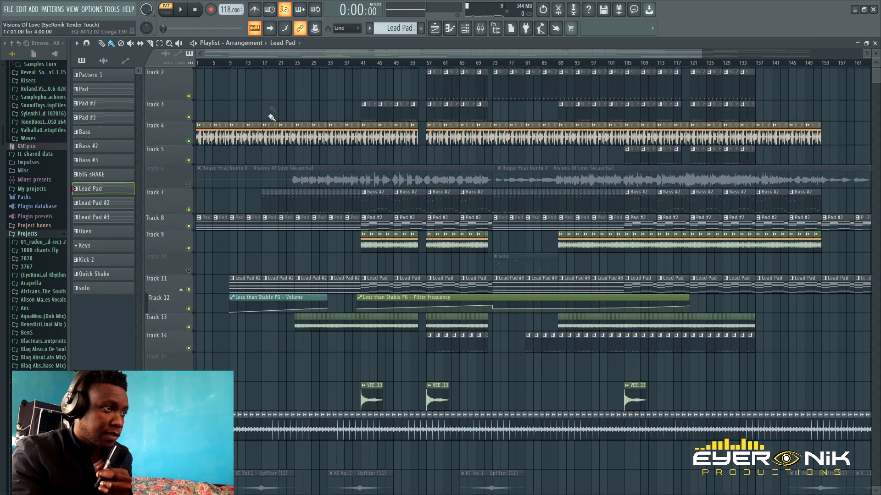
key(space)
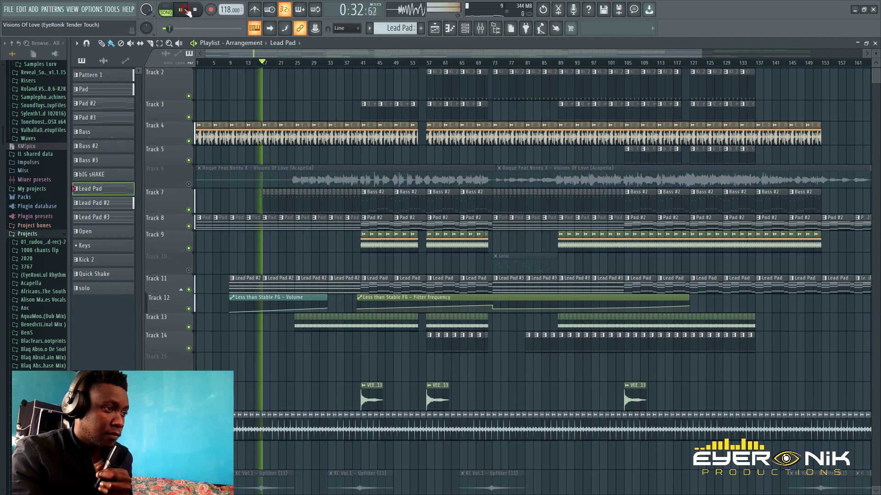
right_click(188, 210)
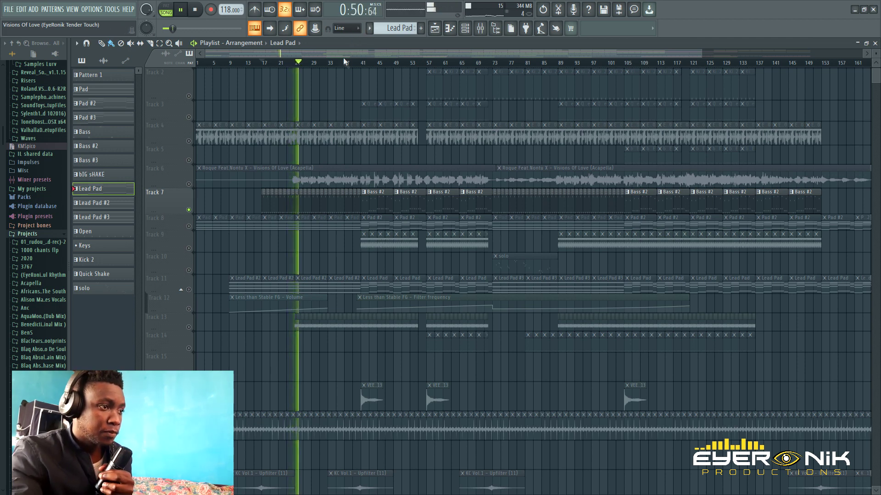
Open the Bass pattern from Track 7 in the piano roll, examine its Hypersonic instrument's patch, and return to the playlist
double_click(321, 205)
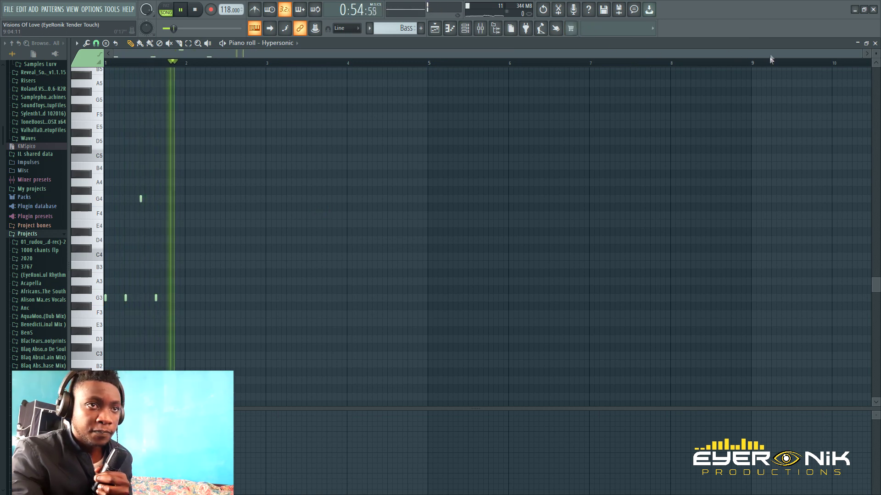
drag(863, 53, 542, 80)
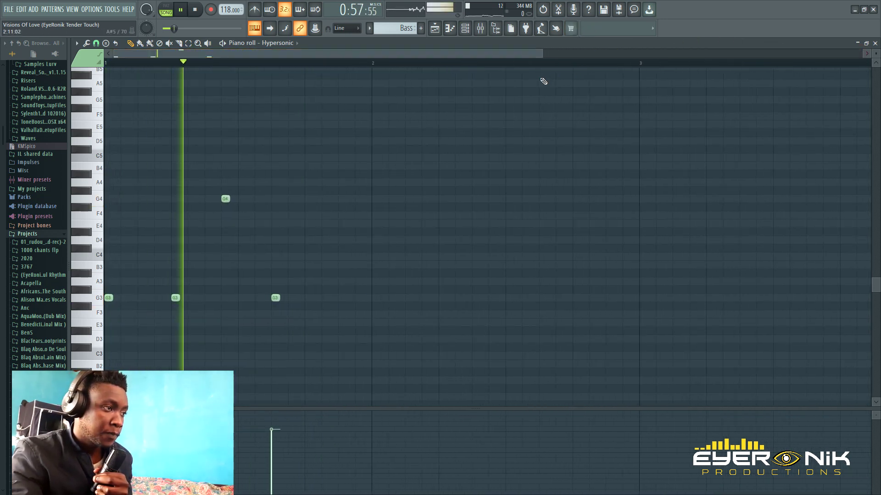
click(466, 29)
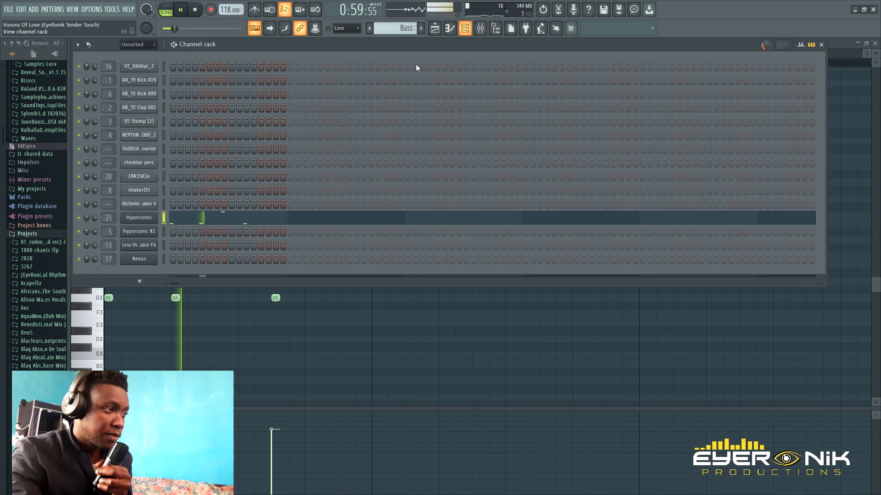
click(148, 219)
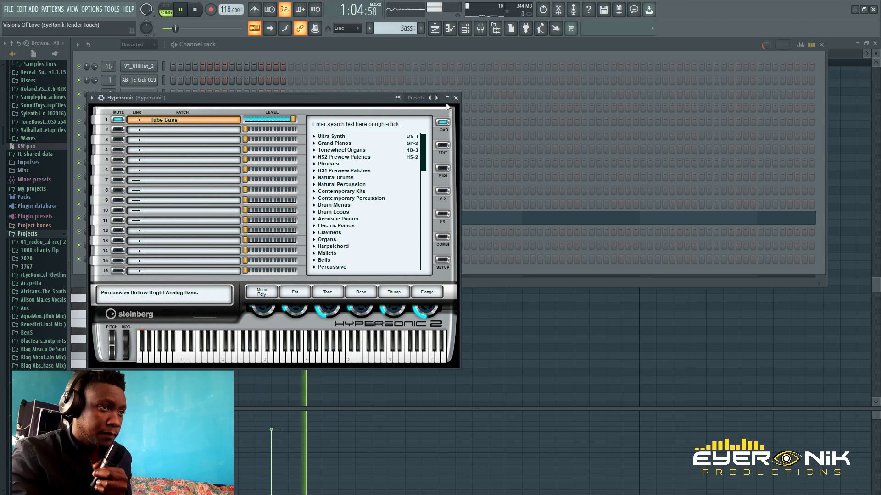
click(455, 98)
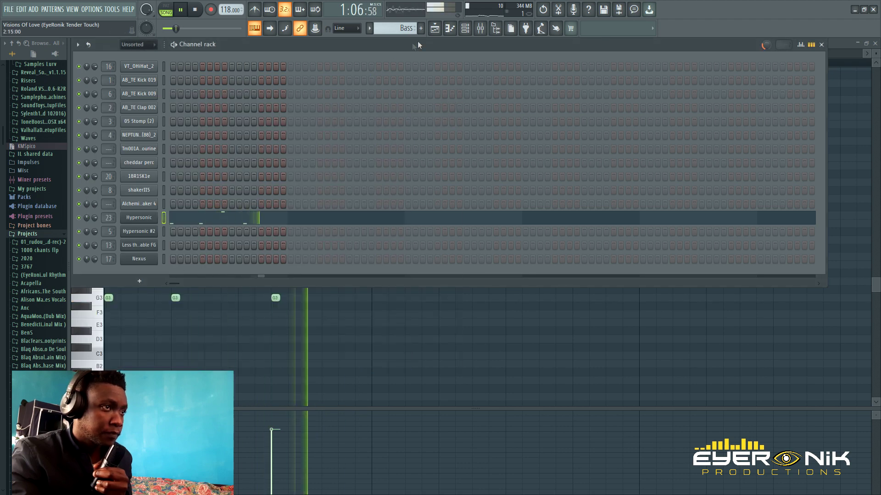
click(436, 31)
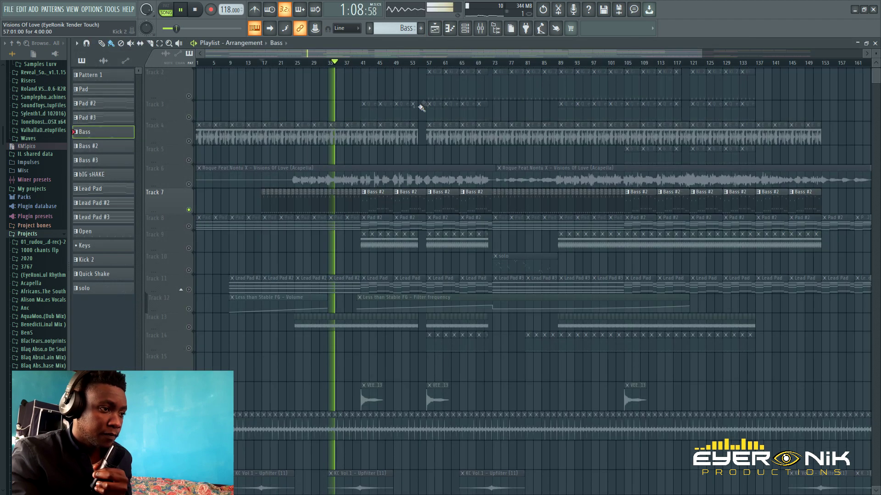
Unmute effect and percussion Tracks 20, 19, 16 and 17 while the bass keeps playing
scroll(349, 290, down, 6)
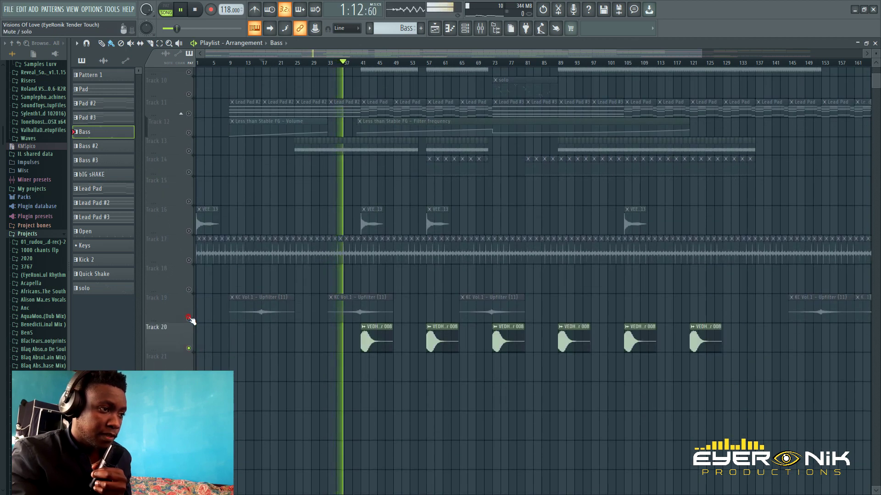
scroll(335, 349, up, 3)
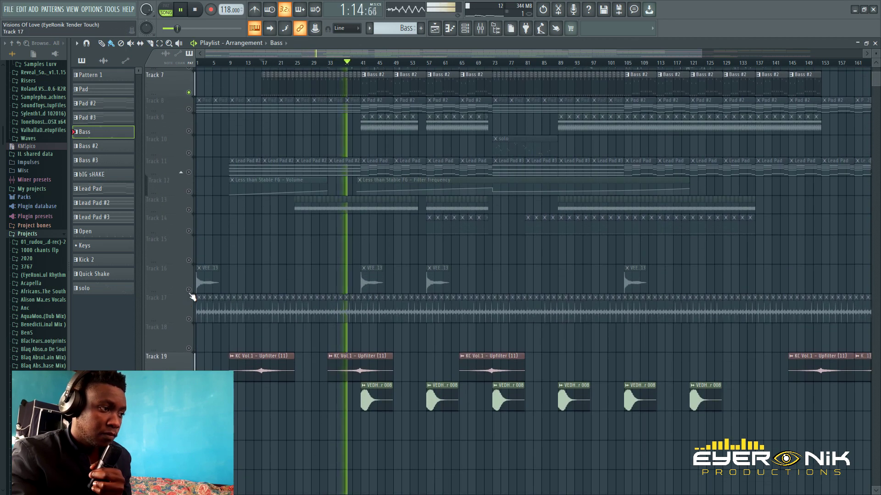
click(188, 289)
click(188, 319)
scroll(192, 324, up, 6)
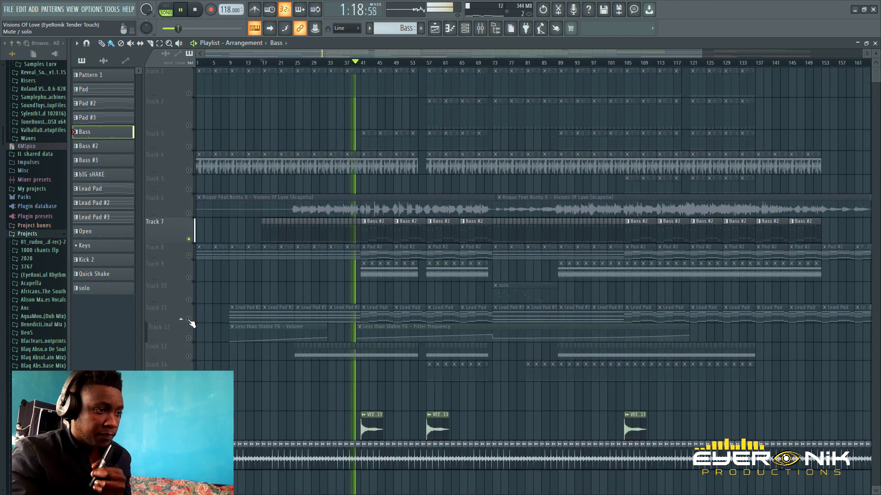
Audition the Track 11 lead pads with the bass, mute them again, and collapse the track's automation subtrack
click(188, 320)
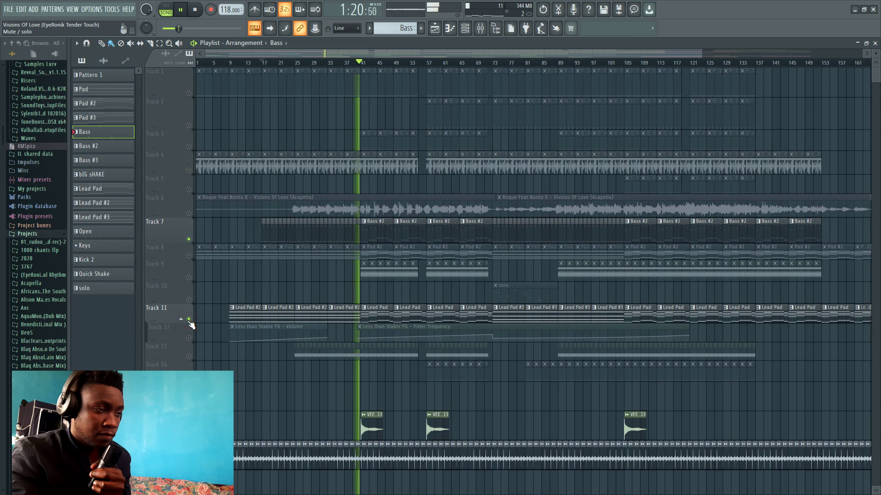
click(188, 320)
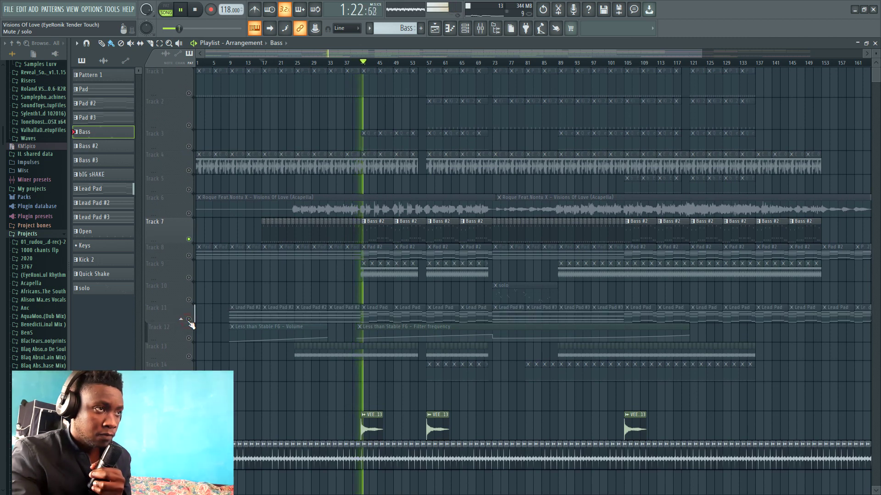
click(184, 321)
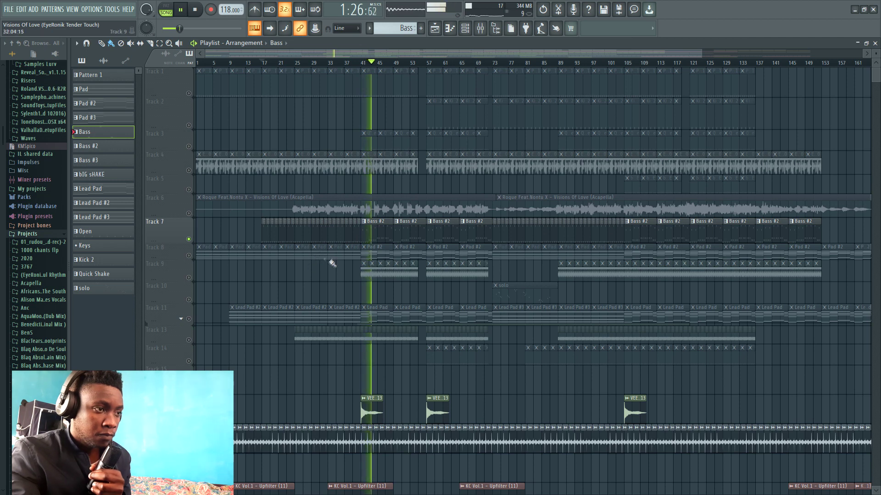
Open the Bass #2 pattern from Track 7 in the piano roll, examine its full note sequence, and return to the playlist
double_click(380, 235)
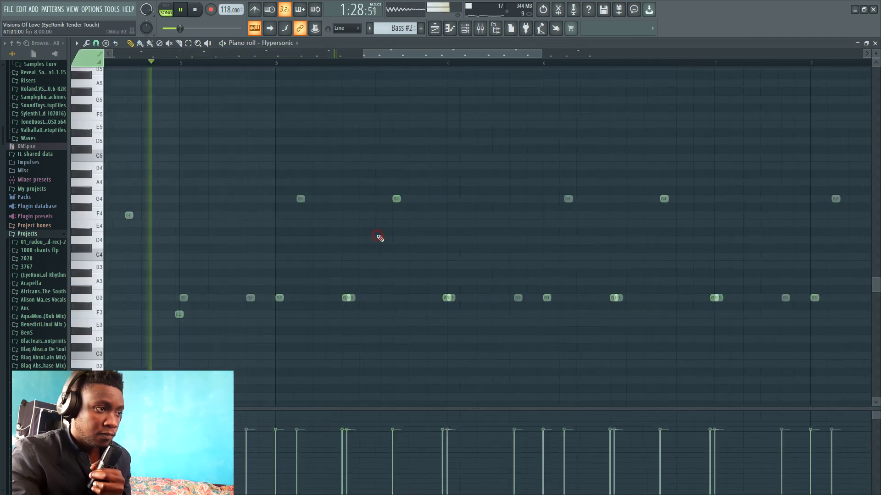
drag(344, 56, 610, 68)
drag(437, 56, 356, 55)
drag(539, 49, 702, 69)
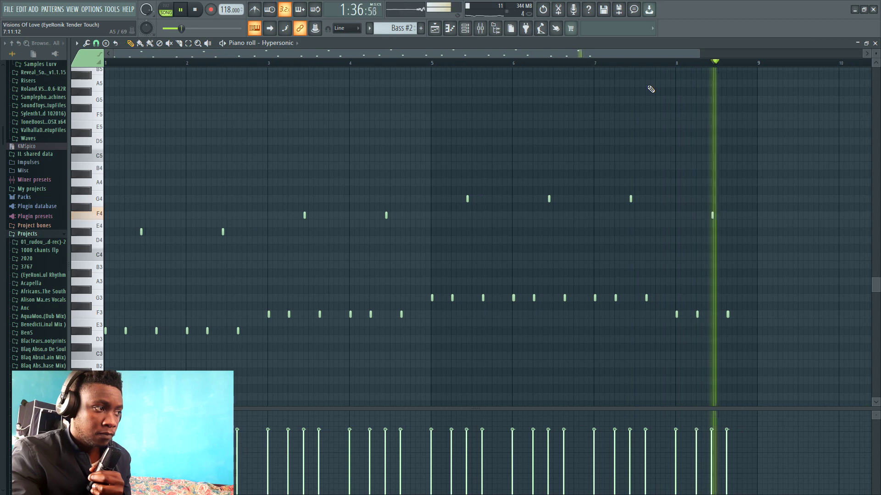
click(436, 28)
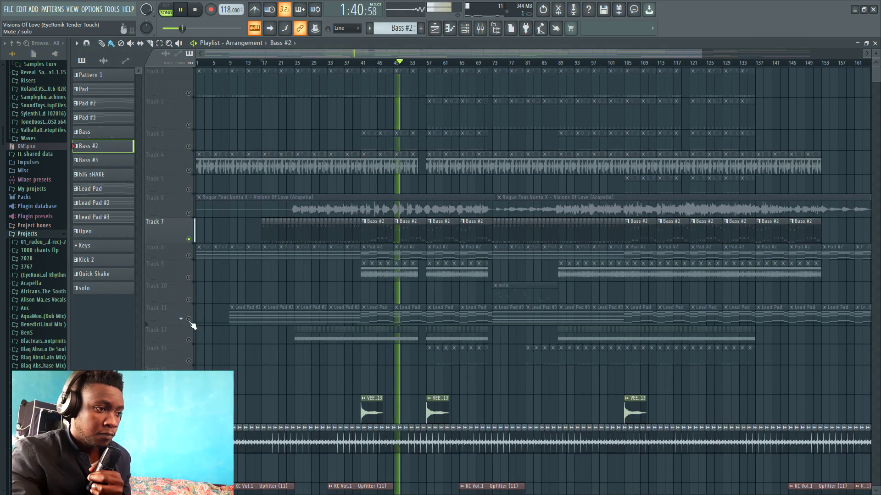
Unmute the Track 11 lead pads, briefly audition the Track 6 acapella with them, and stop playback
click(189, 319)
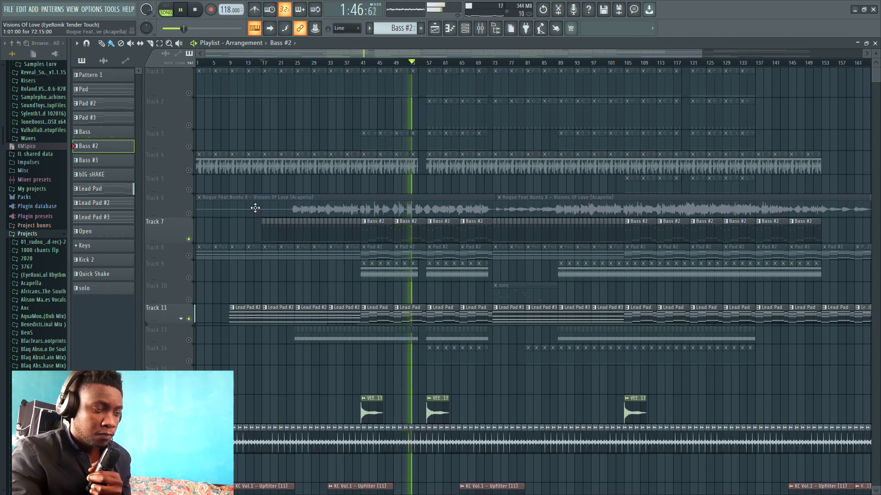
click(189, 213)
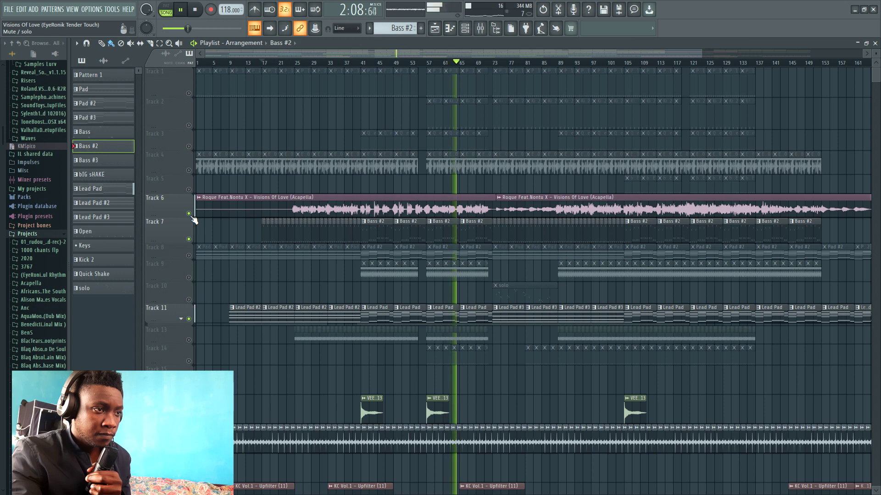
click(190, 214)
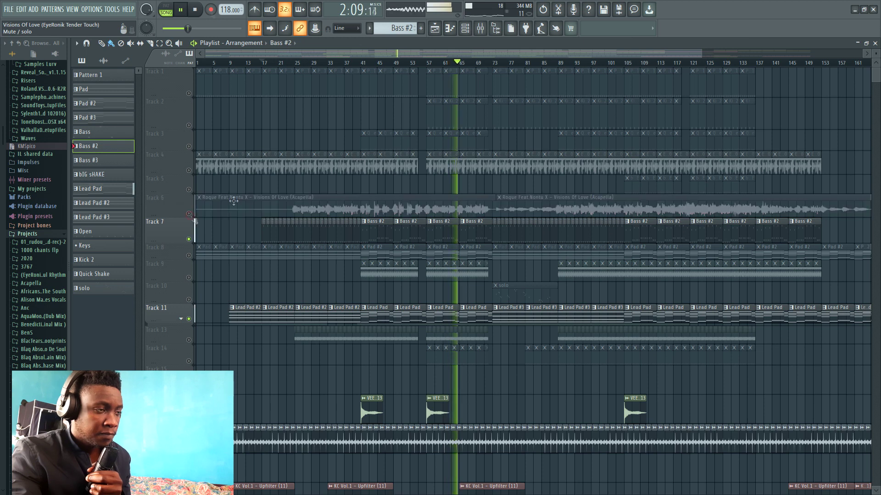
click(196, 10)
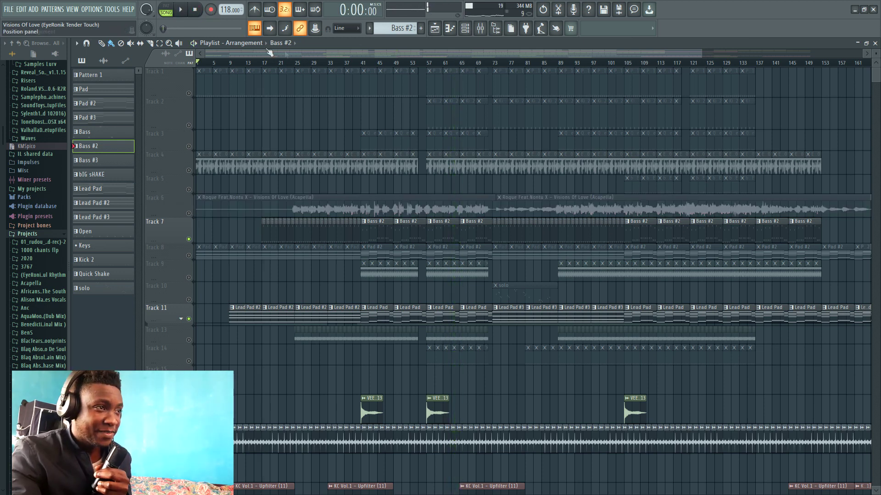
Bring back all muted playlist tracks and look over the full arrangement
drag(315, 48, 429, 49)
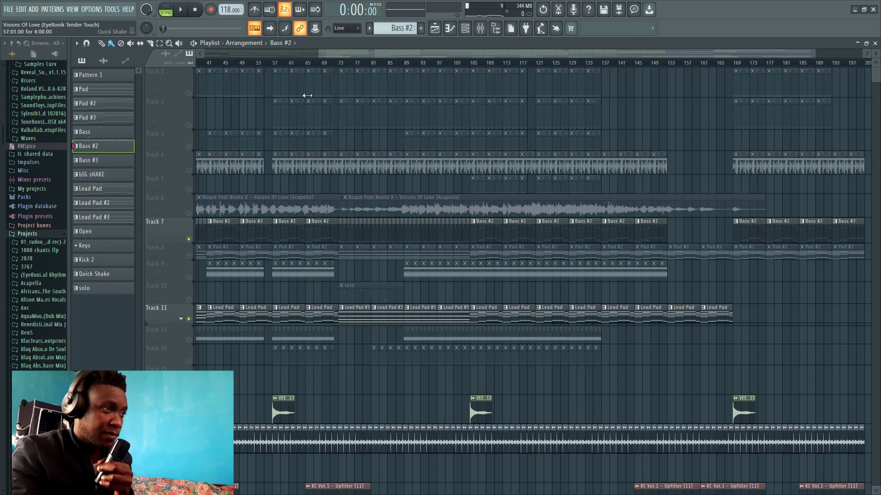
click(189, 94)
drag(475, 51, 344, 43)
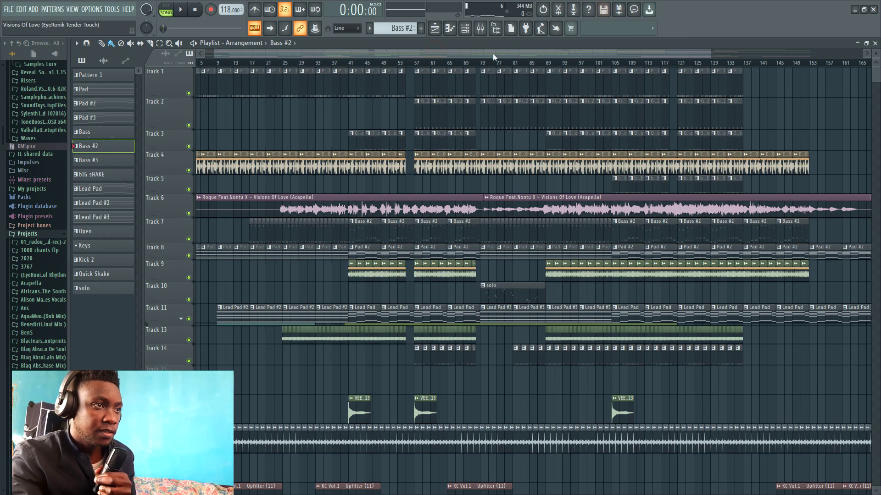
scroll(475, 51, right, 3)
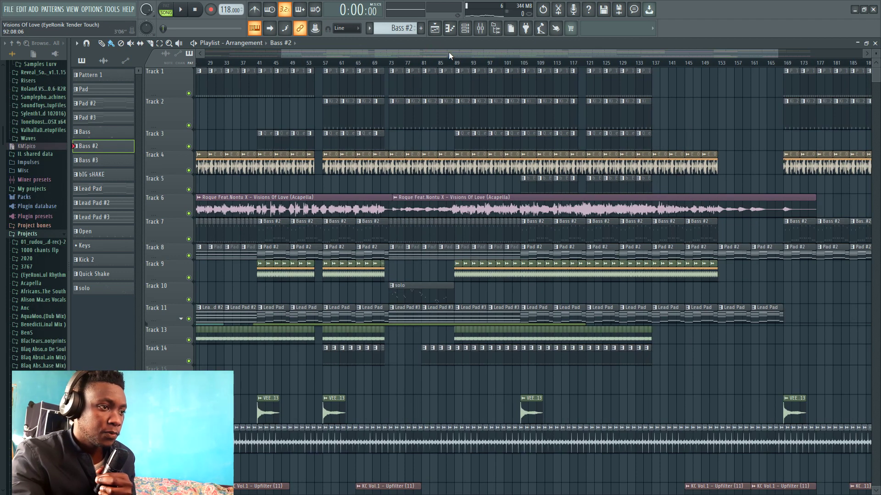
scroll(436, 51, left, 1)
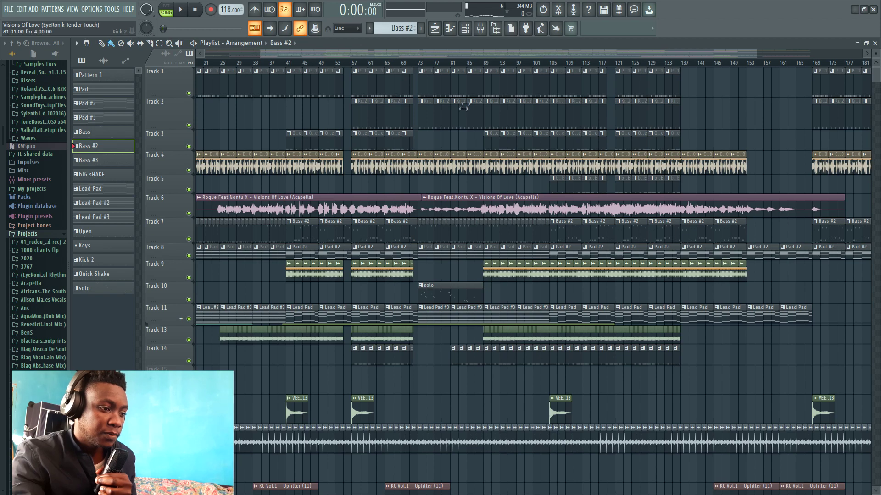
scroll(463, 368, down, 3)
scroll(437, 315, up, 3)
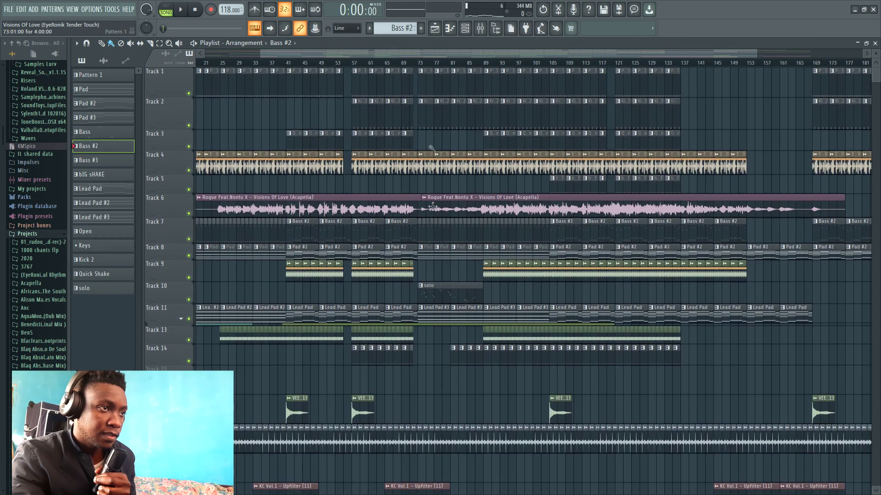
Select bars 73 to 89, play the solo pattern from Track 10 in pattern mode, and return to the playlist
drag(420, 64, 506, 112)
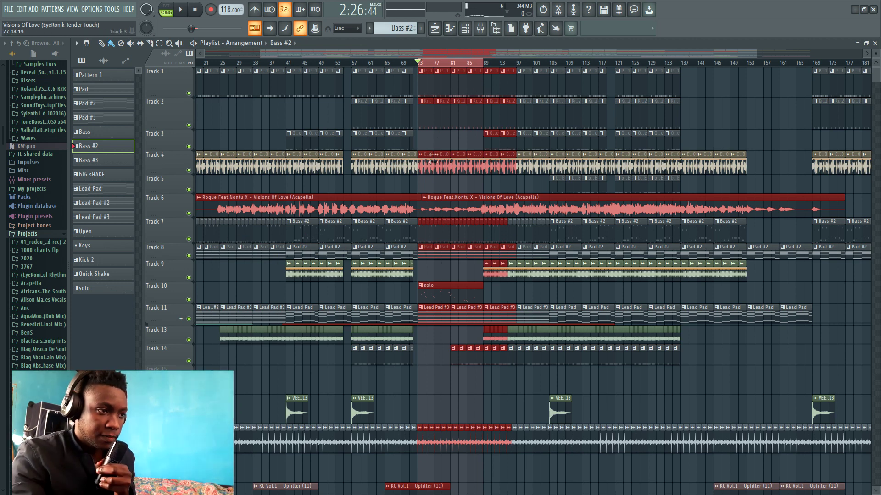
double_click(441, 292)
drag(391, 54, 180, 33)
click(166, 10)
key(space)
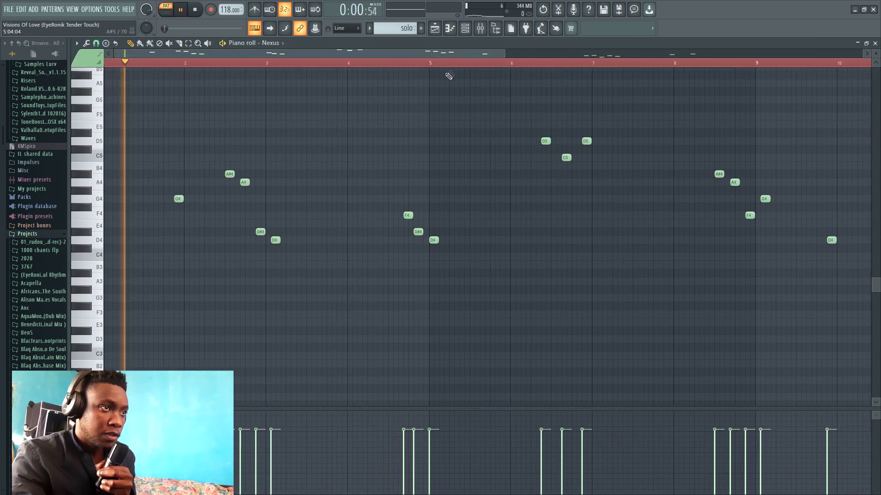
key(F5)
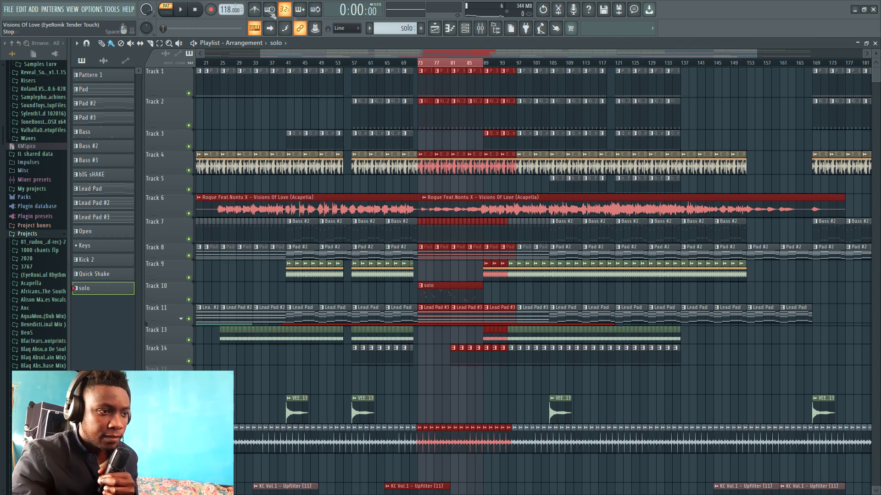
Open the Pad #2 pattern from Track 8, view its instrument in the channel rack, and return to the playlist
drag(363, 52, 382, 53)
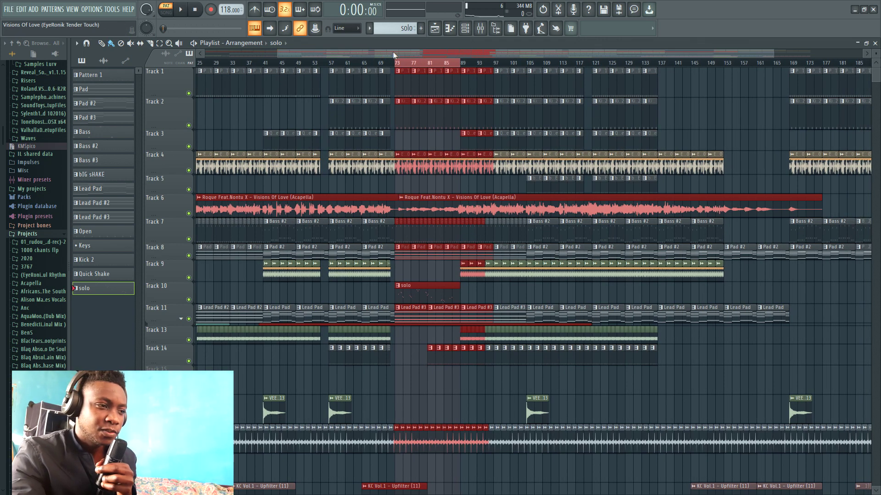
drag(443, 52, 429, 55)
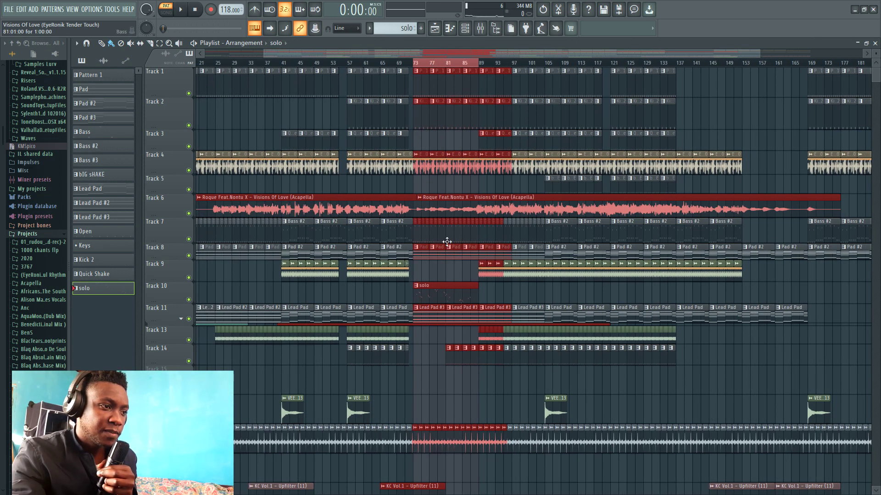
double_click(408, 254)
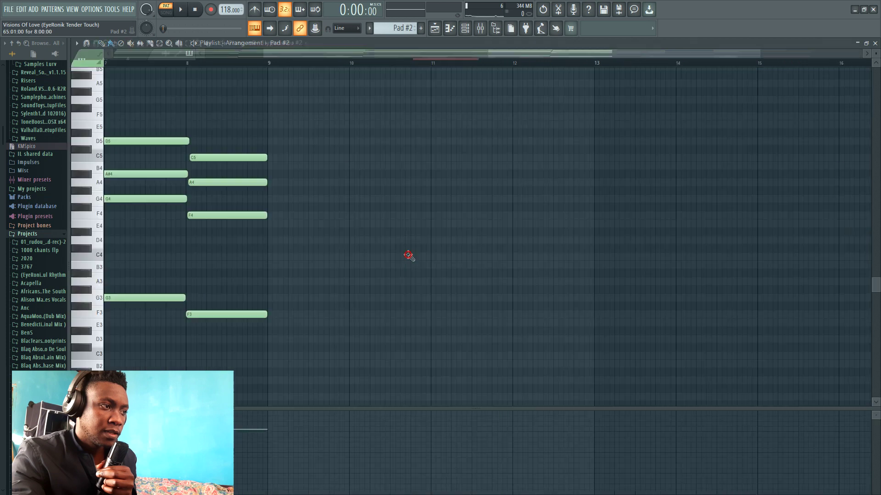
click(464, 28)
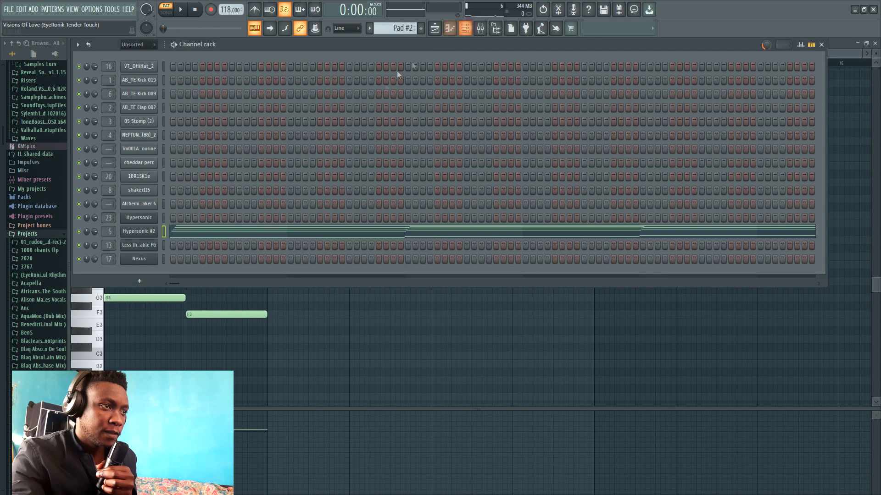
click(434, 29)
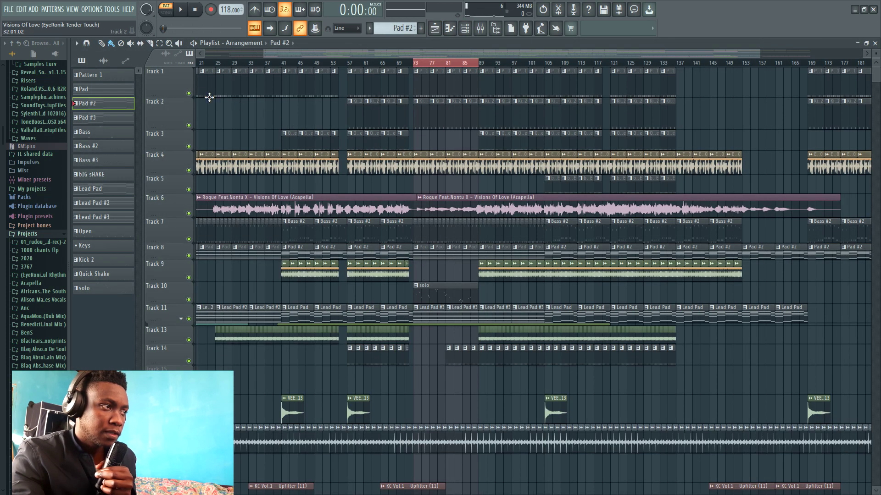
Solo Track 10, unmute the Track 11 lead pads, and play the song from bar 73
right_click(188, 300)
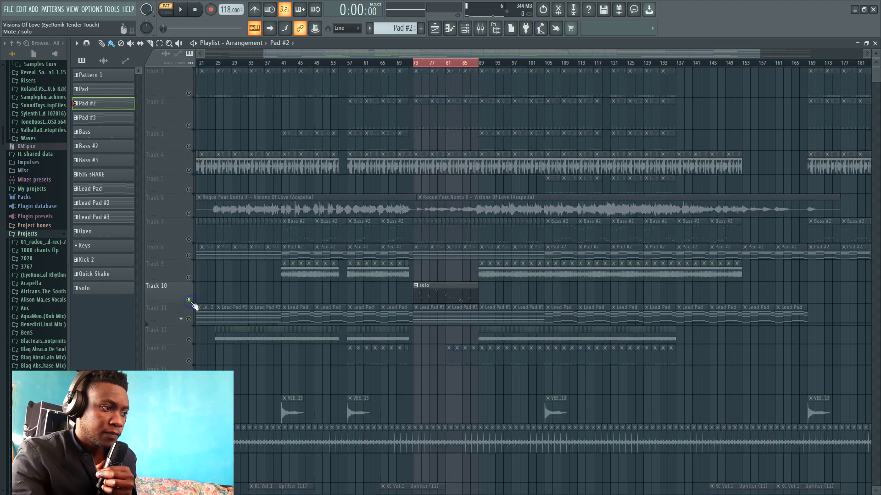
click(188, 319)
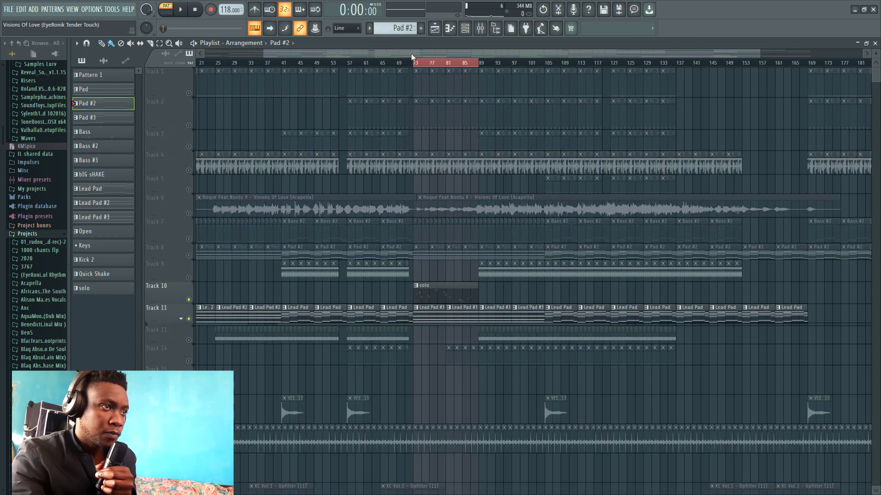
click(416, 66)
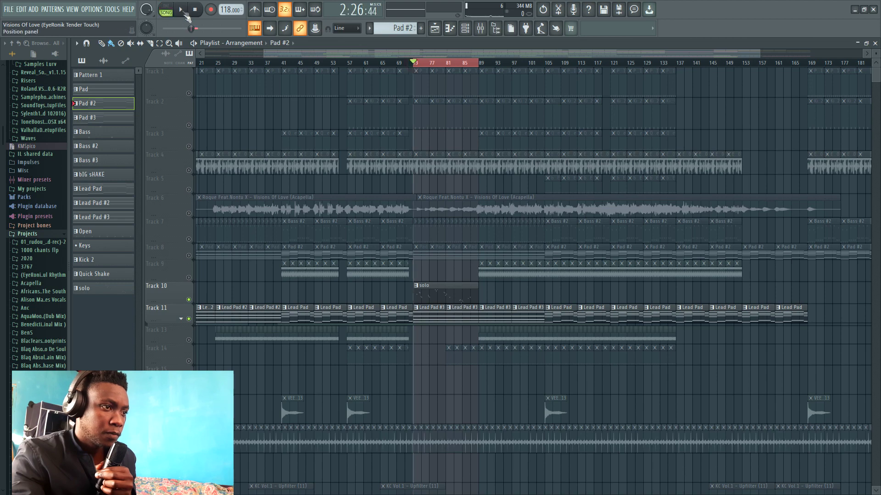
click(183, 12)
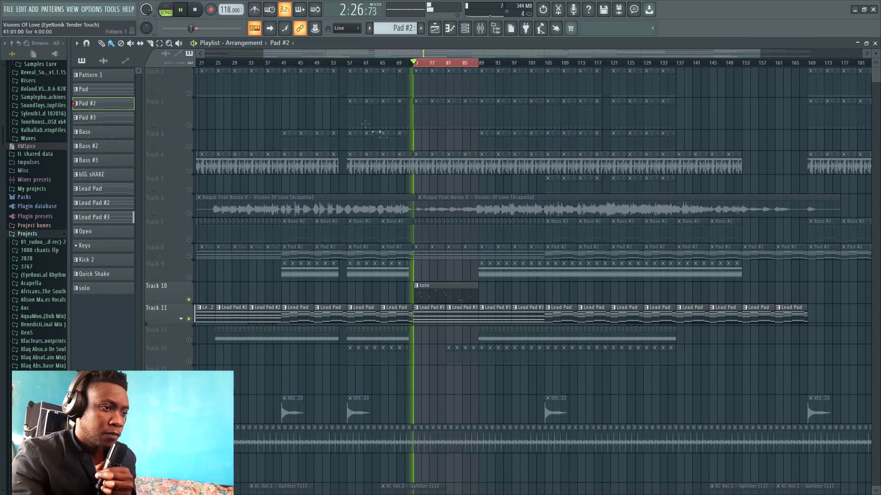
Open the solo pattern from Track 10 during playback and select its Nexus channel in the channel rack
double_click(455, 297)
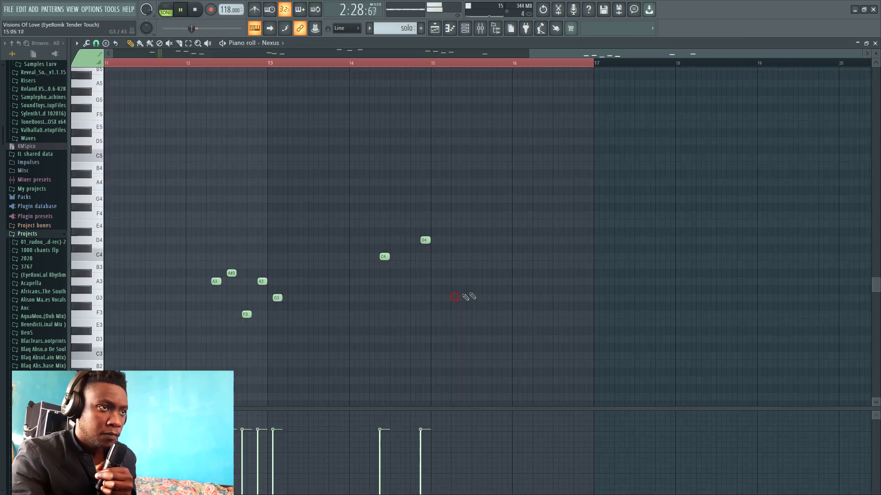
key(F6)
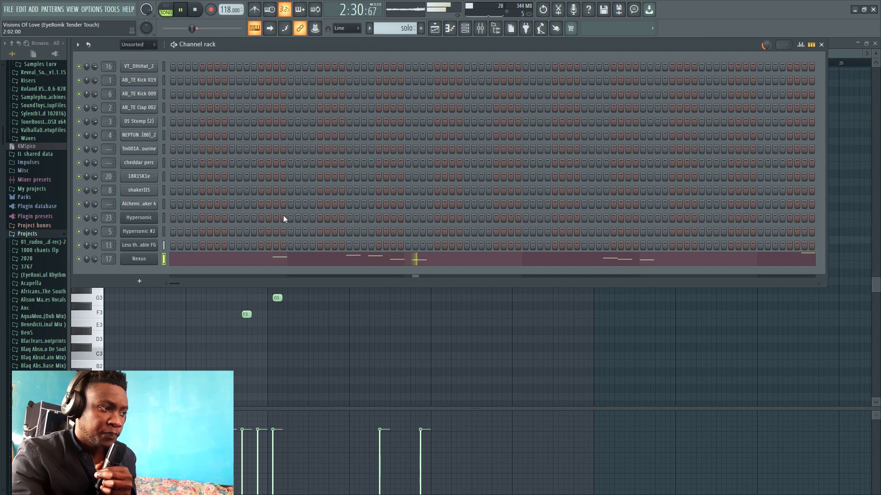
click(145, 260)
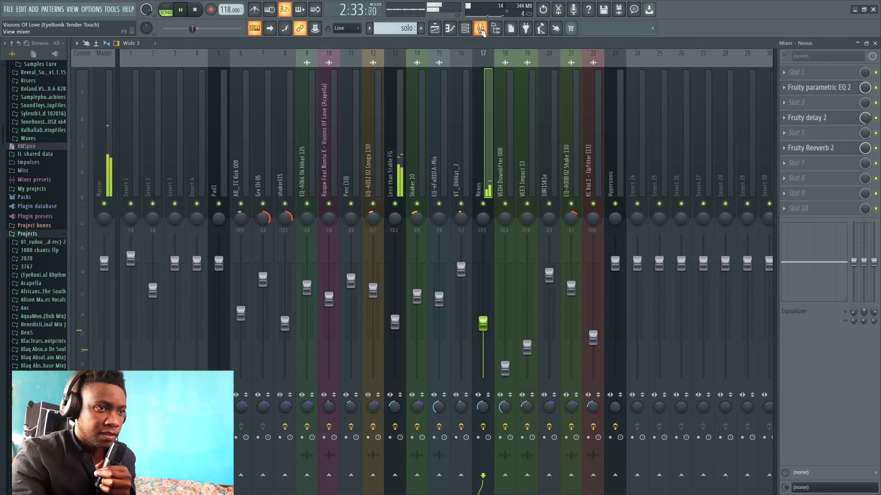
Examine the Nexus insert in the mixer and its Fruity parametric EQ 2, and return to the playlist
click(480, 28)
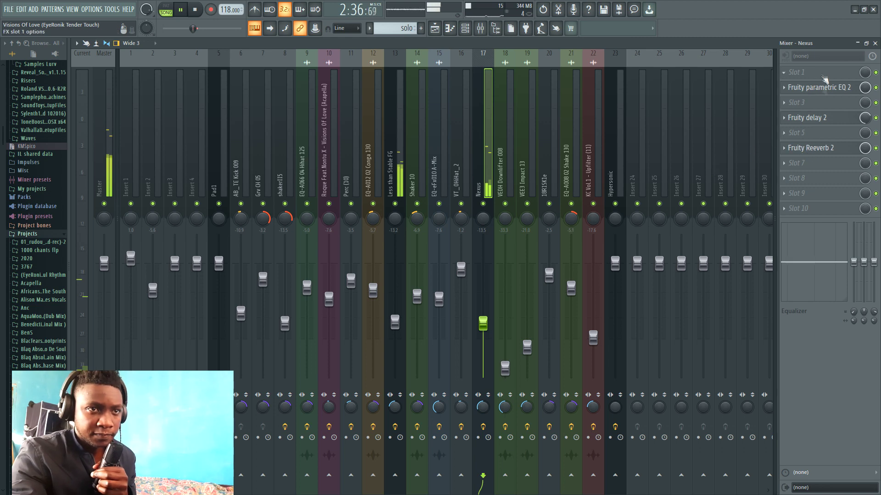
click(819, 90)
click(820, 92)
click(820, 91)
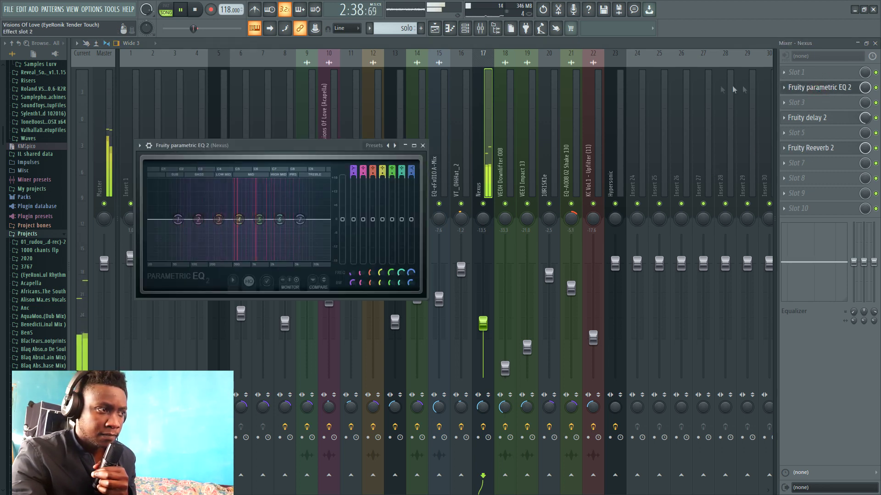
click(435, 29)
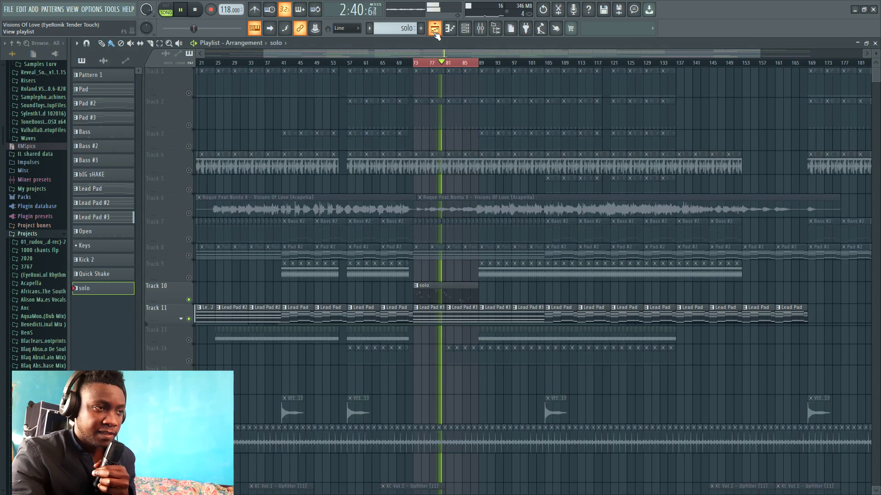
Layer the Track 6 acapella, Track 8 pads and Track 7 bass onto the solo section, restarting playback from bar 73
click(188, 213)
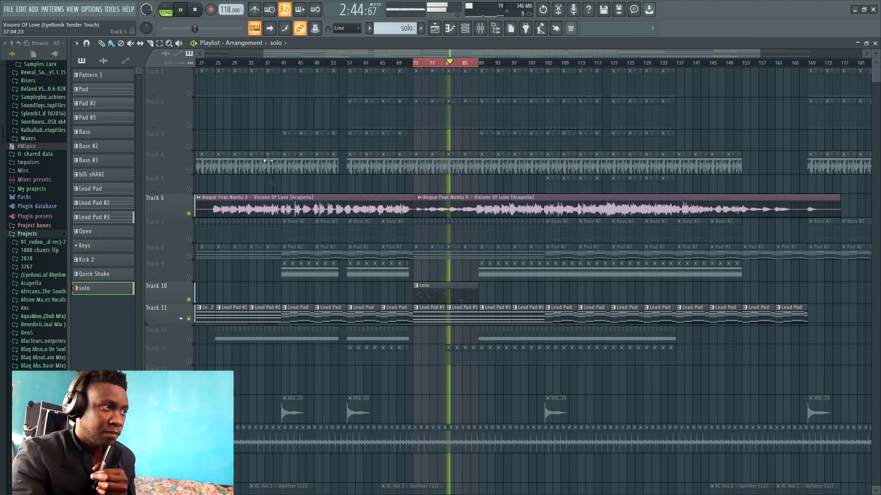
click(199, 14)
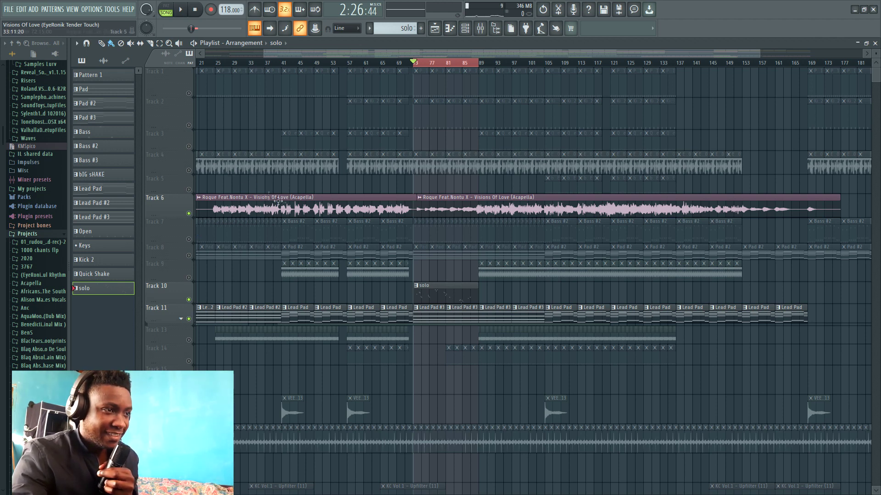
click(189, 255)
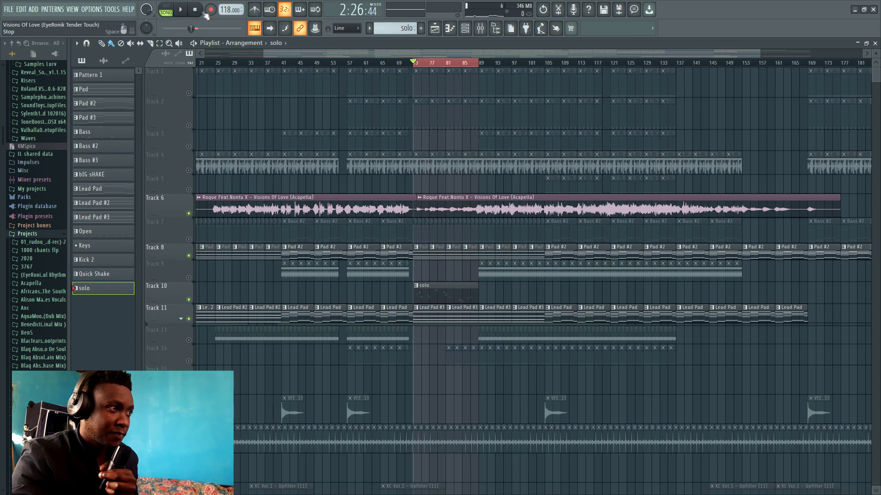
key(space)
click(189, 238)
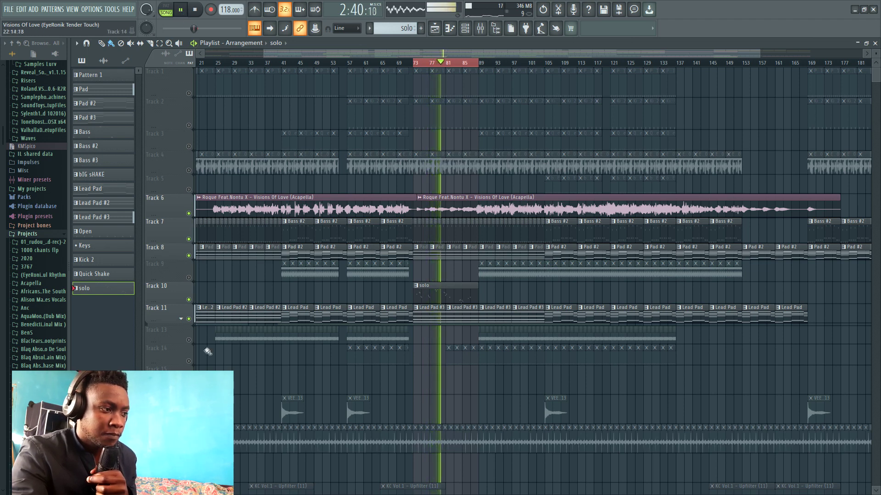
Unmute Tracks 14 and 17 during playback and clear the selection of bars 73 to 89
click(189, 361)
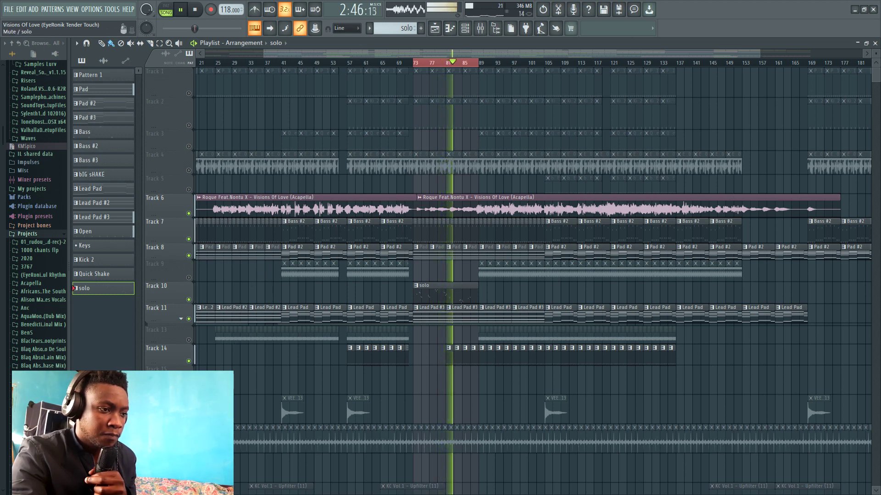
click(188, 449)
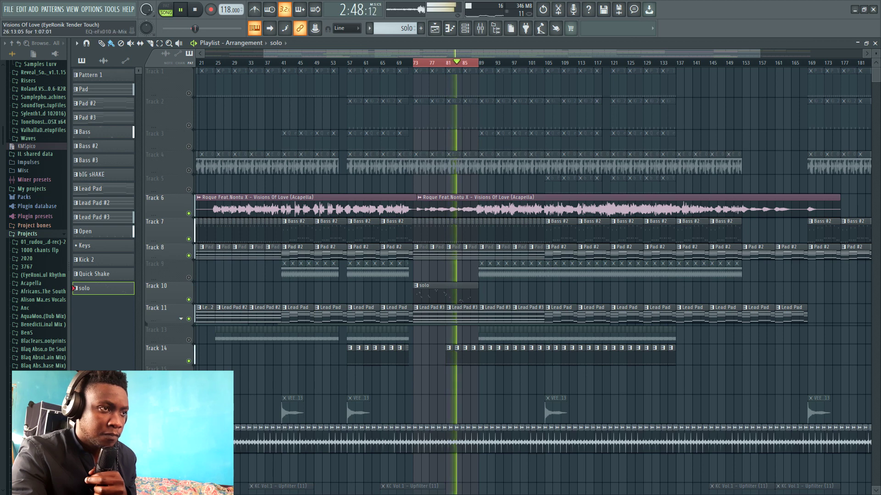
click(160, 44)
click(381, 85)
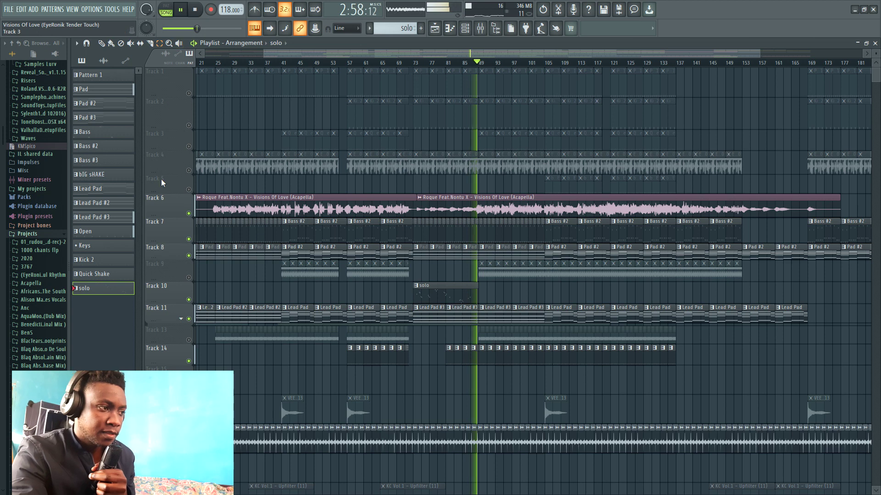
Stop playback and unmute Tracks 9 and 13
click(189, 278)
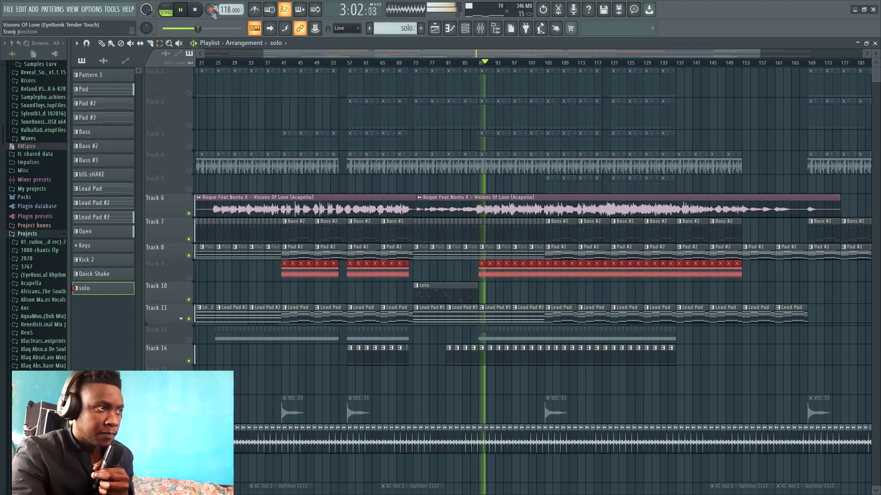
key(space)
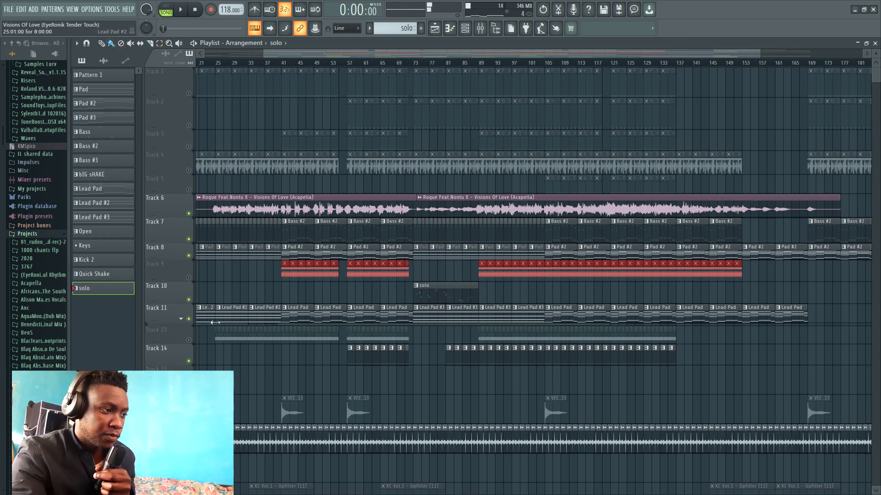
click(189, 342)
click(188, 278)
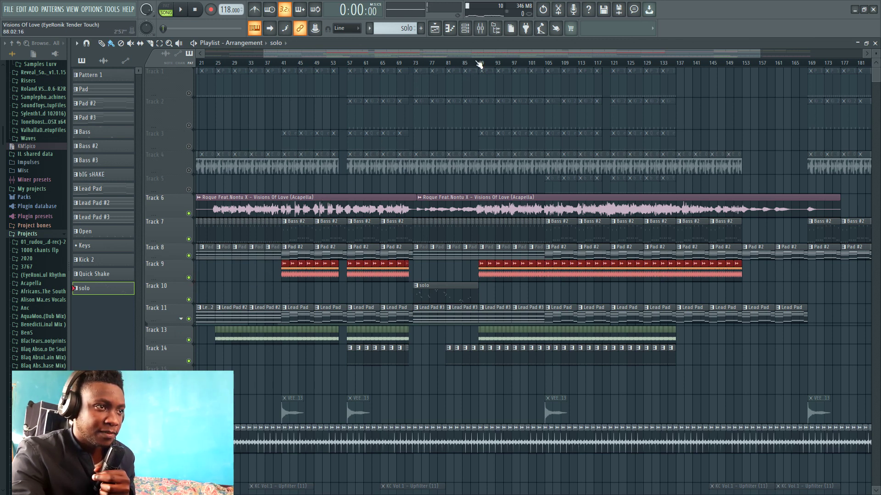
Move the playhead to bar 73 and play the arrangement from there
click(418, 63)
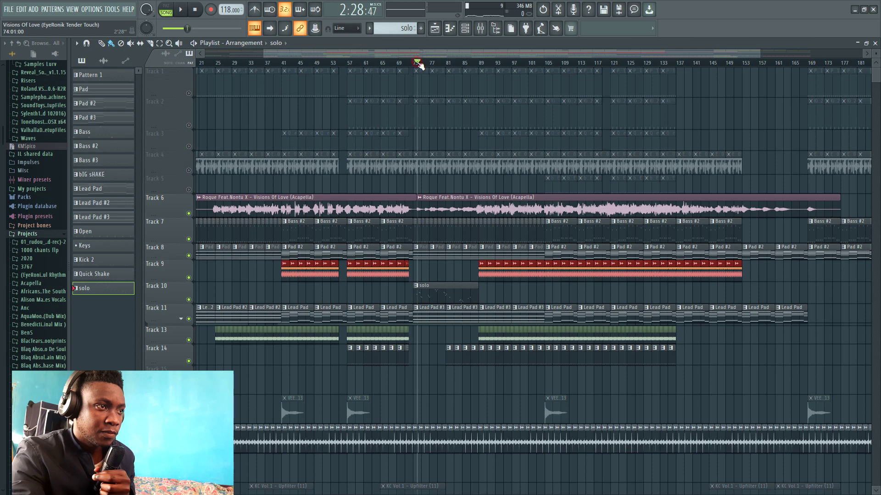
drag(417, 65, 413, 64)
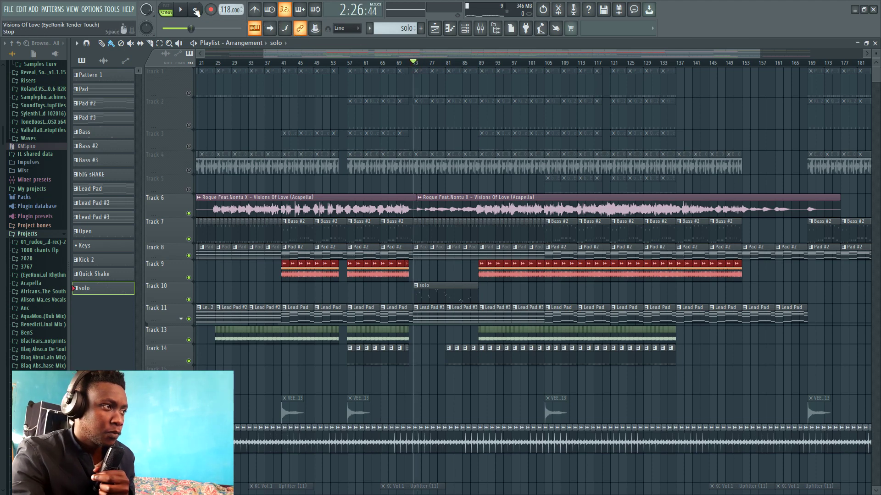
click(180, 10)
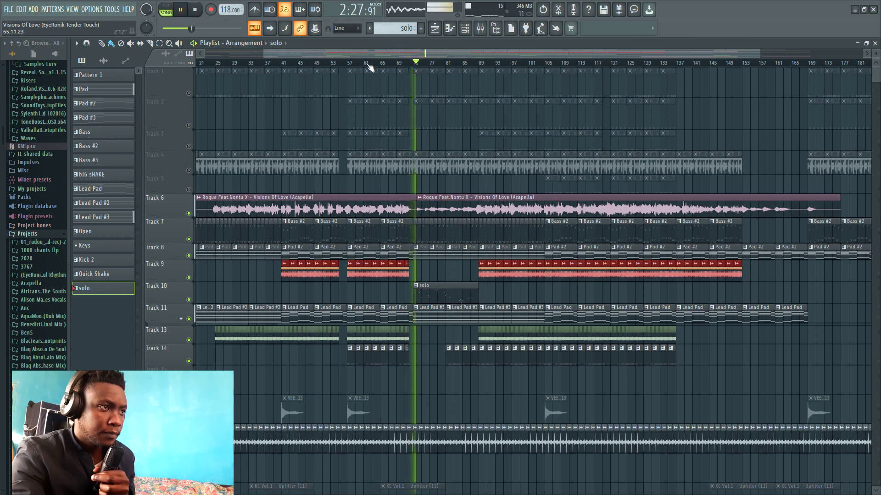
Unmute Tracks 4, 1 and 2 while the solo section plays
drag(366, 54, 391, 57)
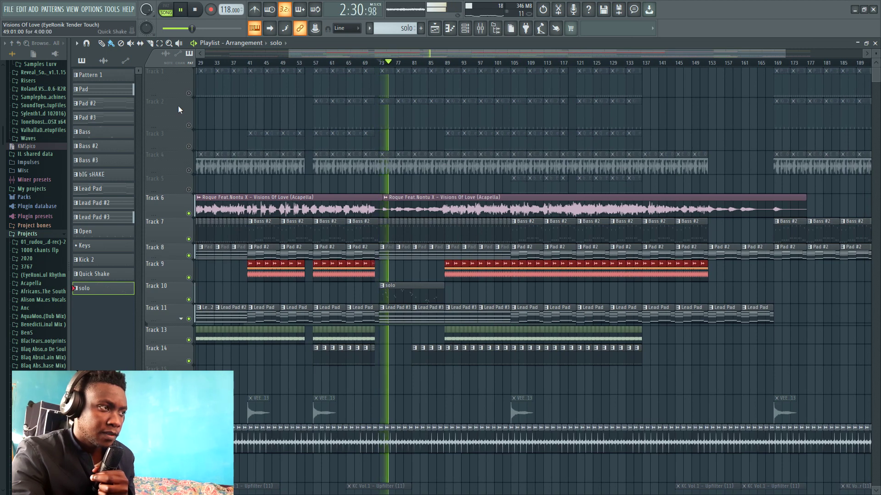
click(189, 171)
click(188, 94)
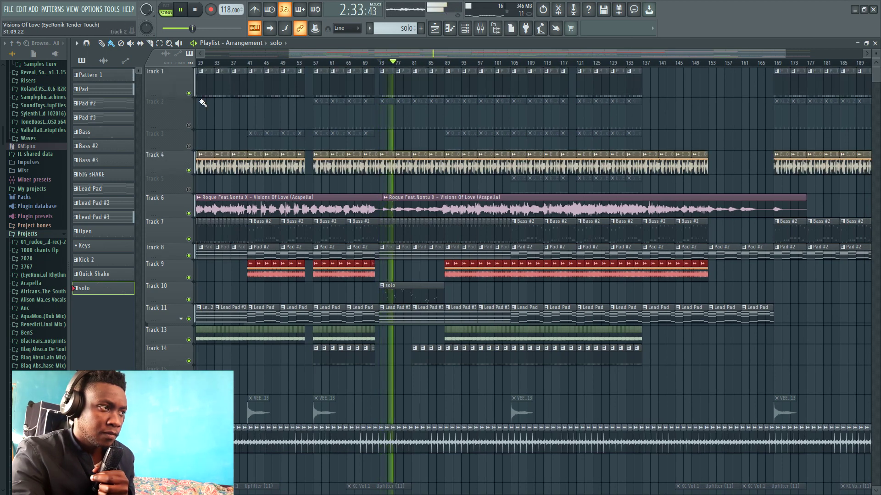
click(188, 126)
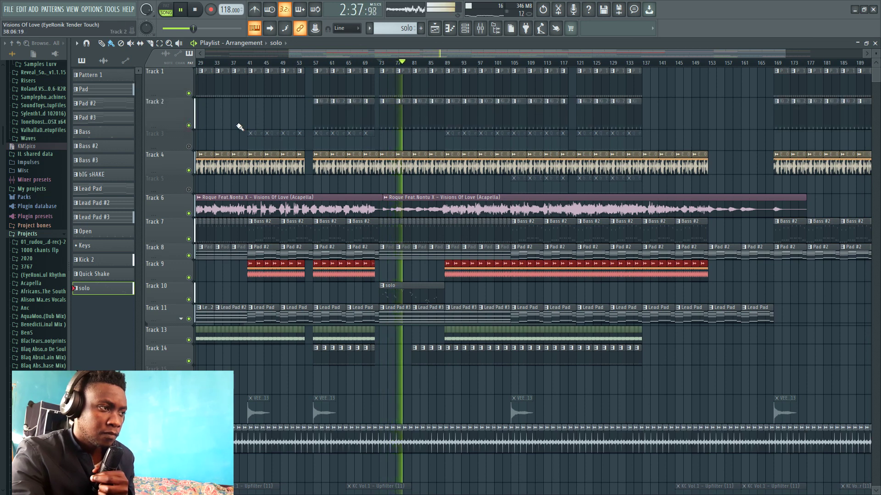
Deselect the Track 9 clips, inspect the channel settings of the Track 6 acapella, and return to the playlist
click(501, 201)
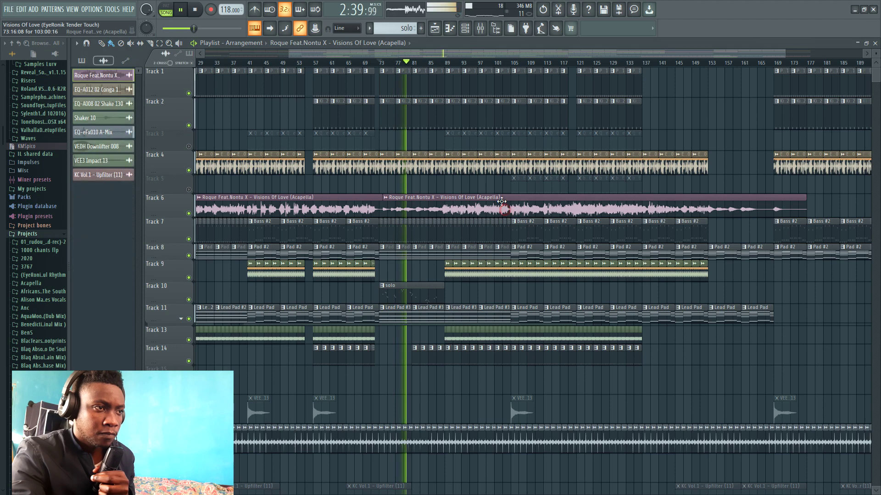
double_click(502, 201)
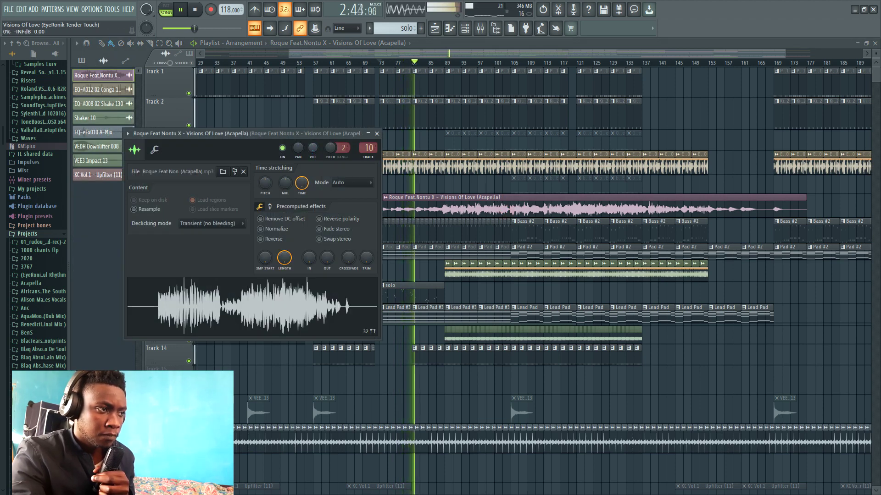
click(396, 53)
Unmute the downlifter effects on Track 20 during playback
scroll(343, 210, down, 1)
scroll(345, 210, down, 3)
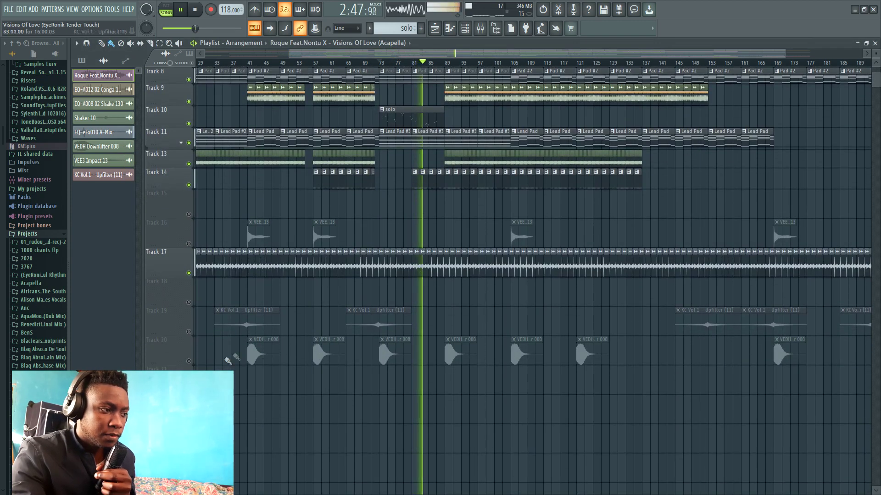
click(188, 361)
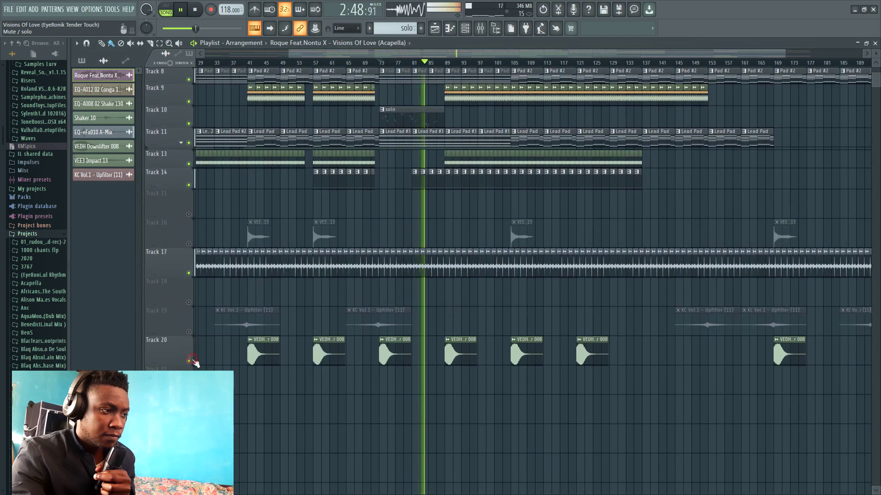
Unmute the upfilter effects on Track 19, the impacts on Track 16 and the clips on Track 3 during playback
click(189, 331)
click(188, 244)
scroll(183, 247, up, 3)
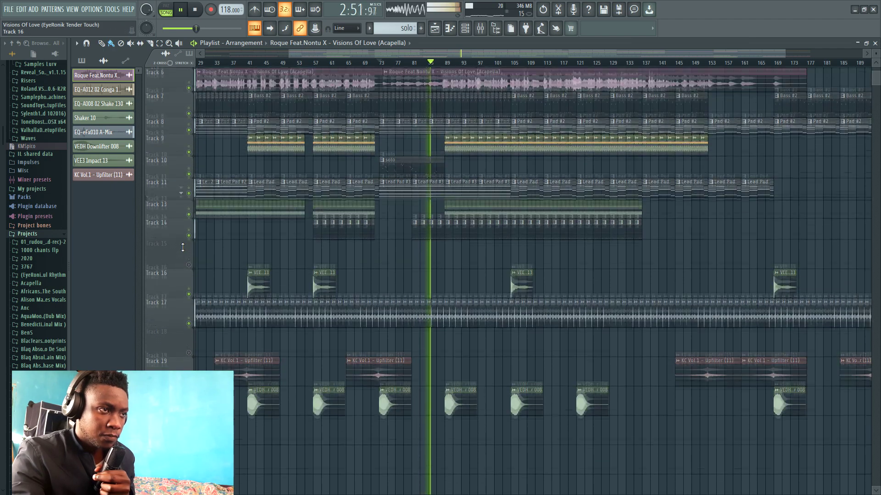
scroll(180, 222, up, 1)
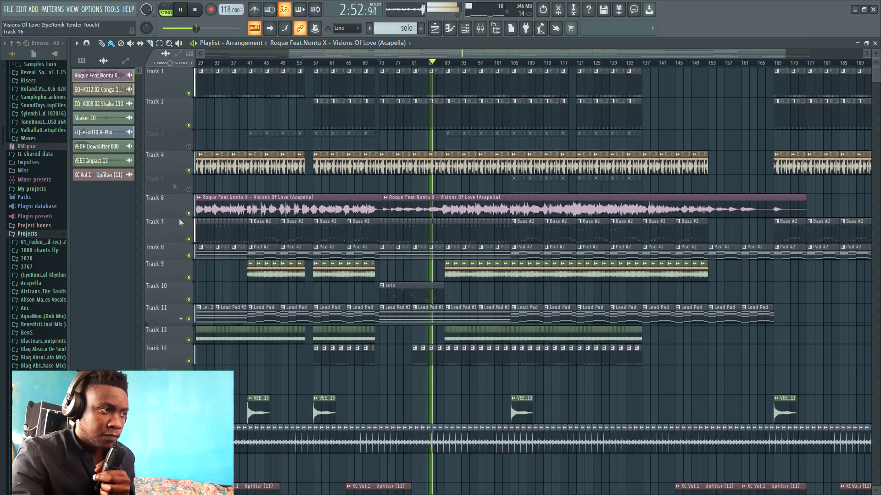
click(188, 146)
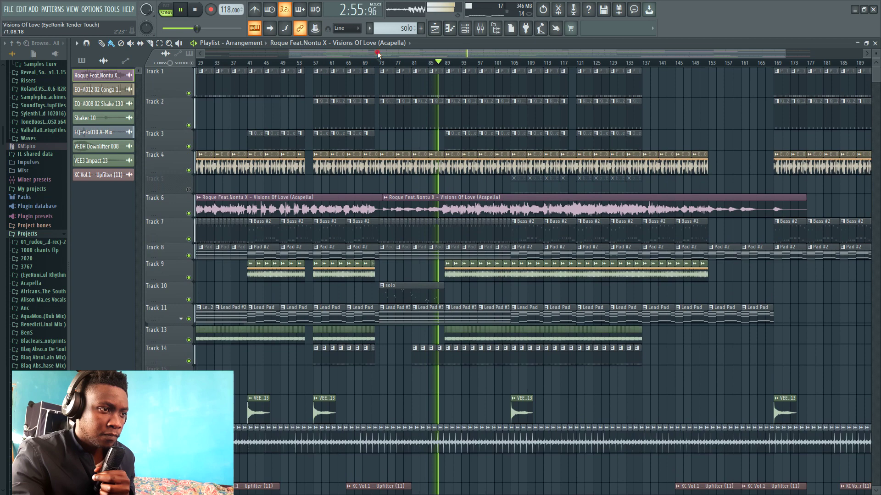
Follow the playing arrangement past bar 105 and unmute Track 5 during playback
scroll(284, 177, right, 3)
scroll(268, 254, down, 1)
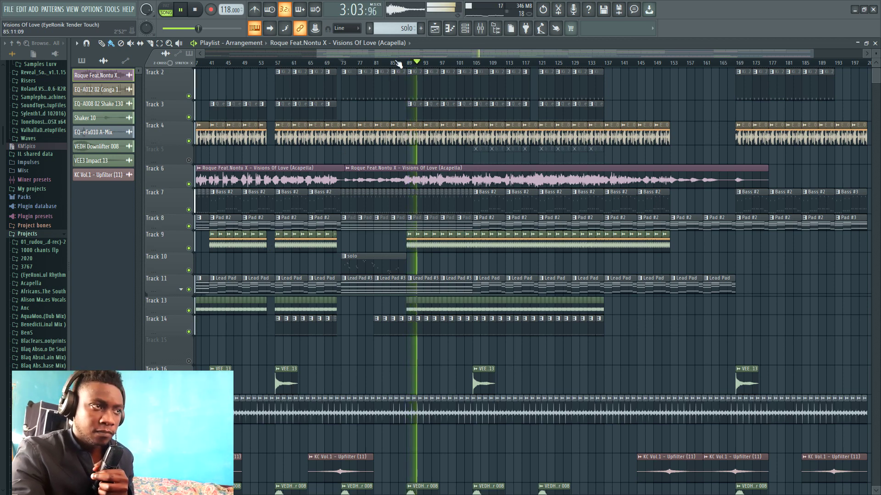
drag(395, 54, 408, 58)
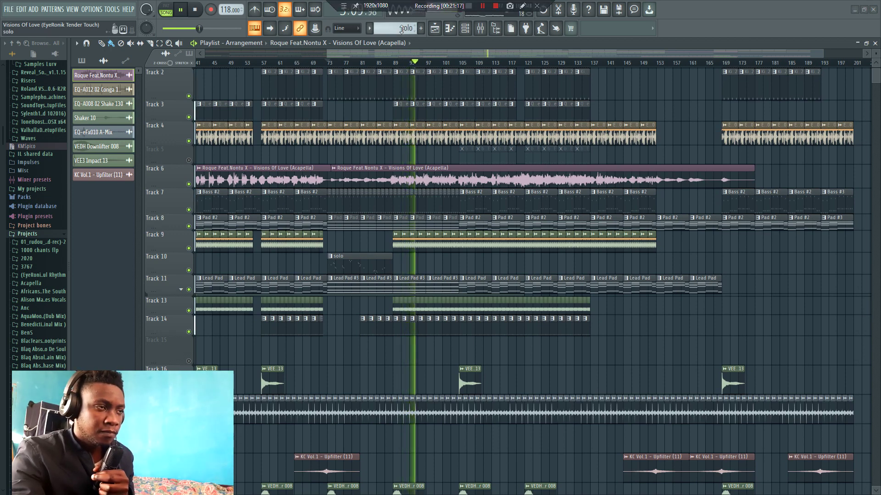
drag(393, 50, 411, 51)
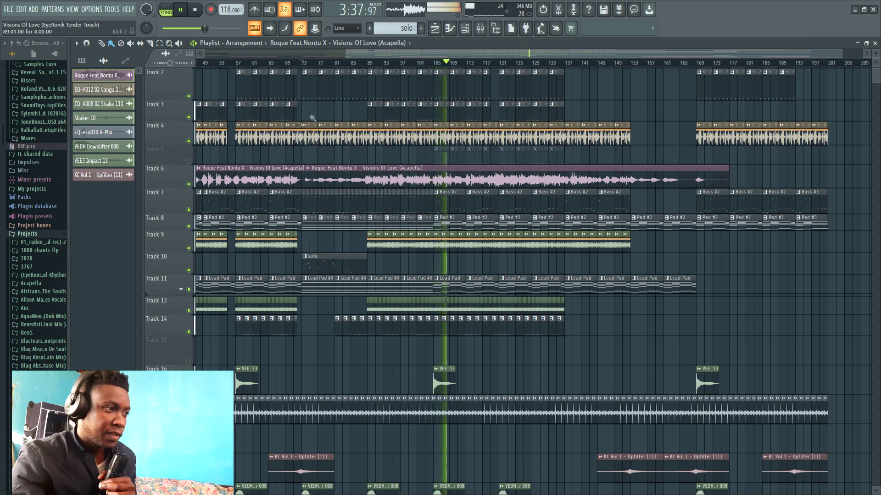
click(189, 160)
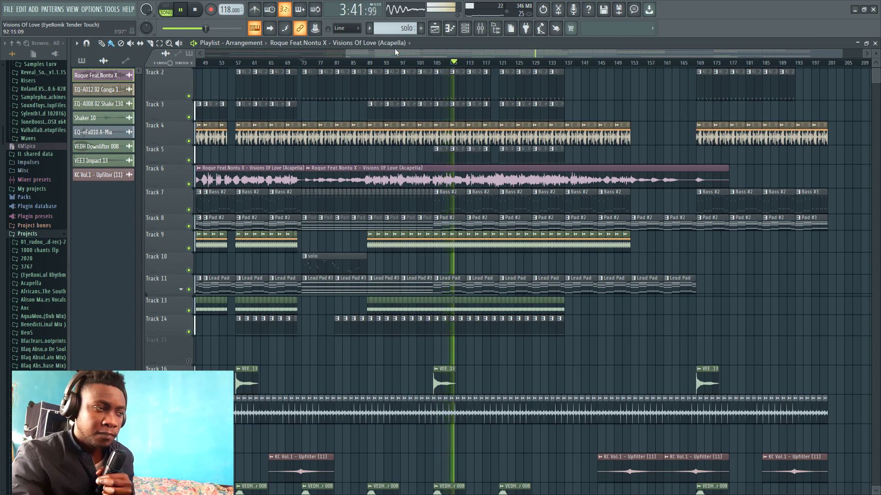
Audition the section after bar 109 with all the layers playing, and stop playback
drag(396, 53, 444, 49)
scroll(403, 160, down, 4)
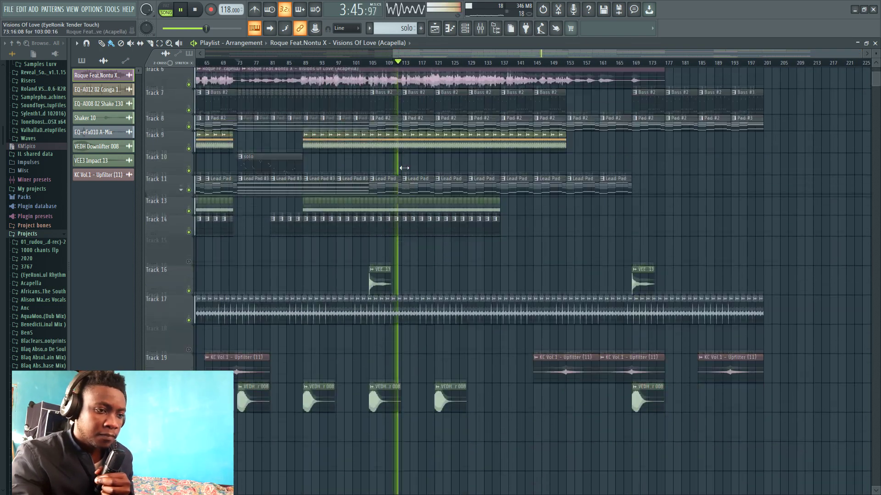
scroll(397, 156, up, 3)
scroll(398, 157, up, 2)
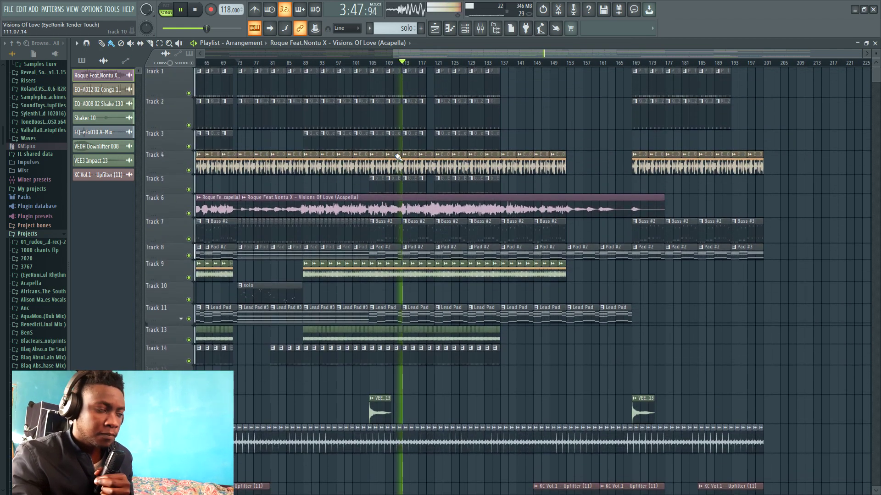
click(195, 10)
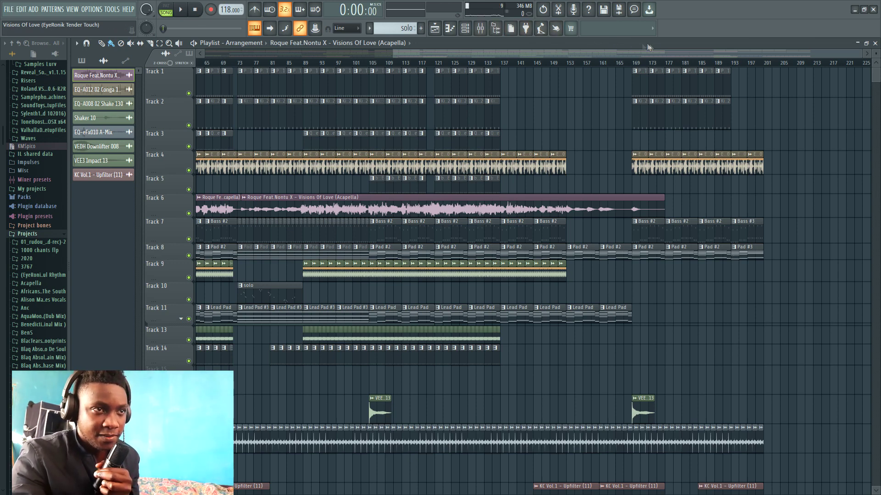
Review the complete arrangement across all tracks and play it from the beginning
drag(667, 51, 522, 52)
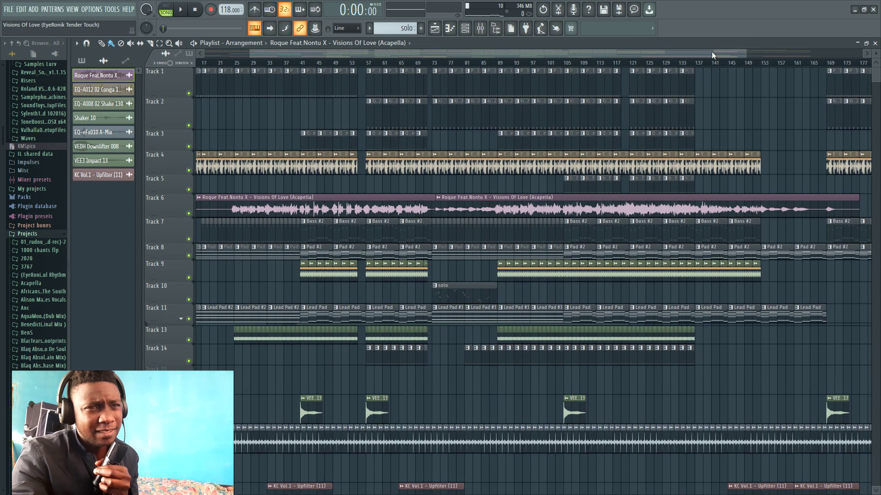
scroll(722, 51, left, 4)
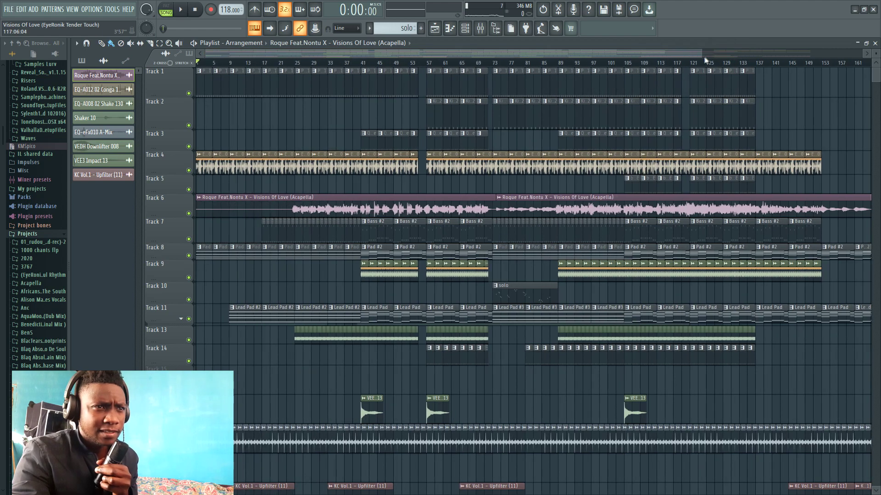
scroll(704, 62, up, 3)
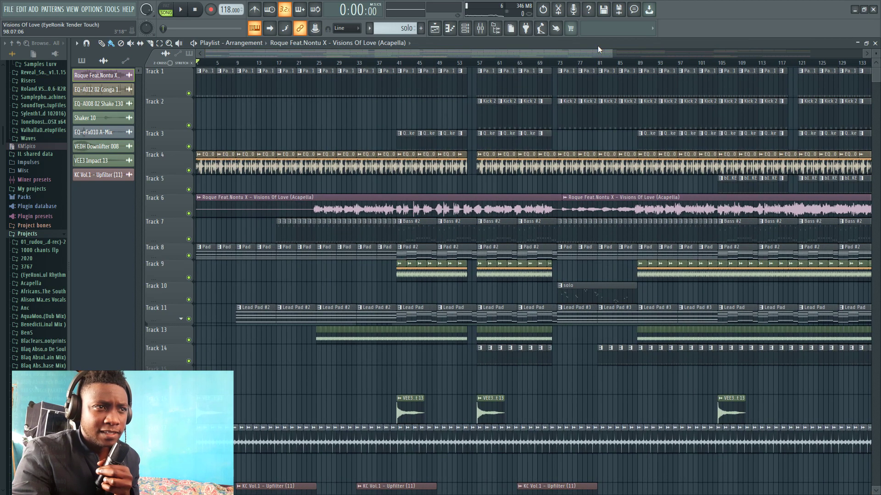
drag(611, 51, 876, 54)
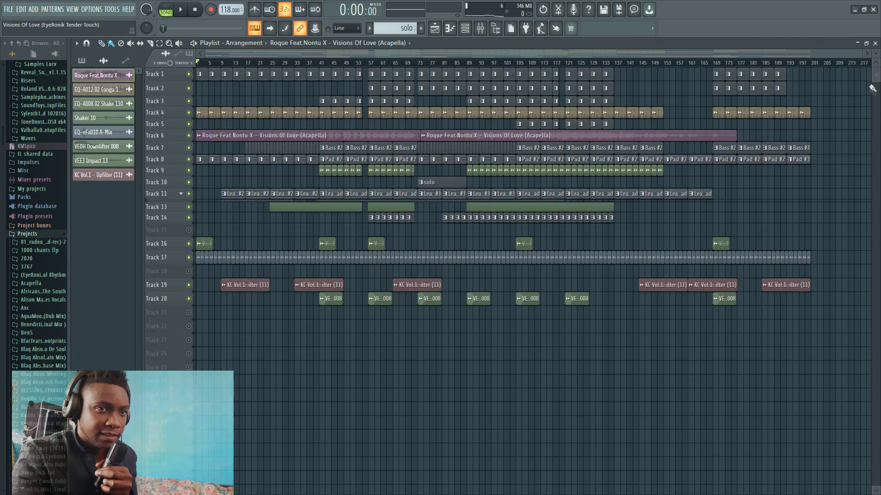
scroll(840, 128, down, 2)
scroll(839, 128, up, 2)
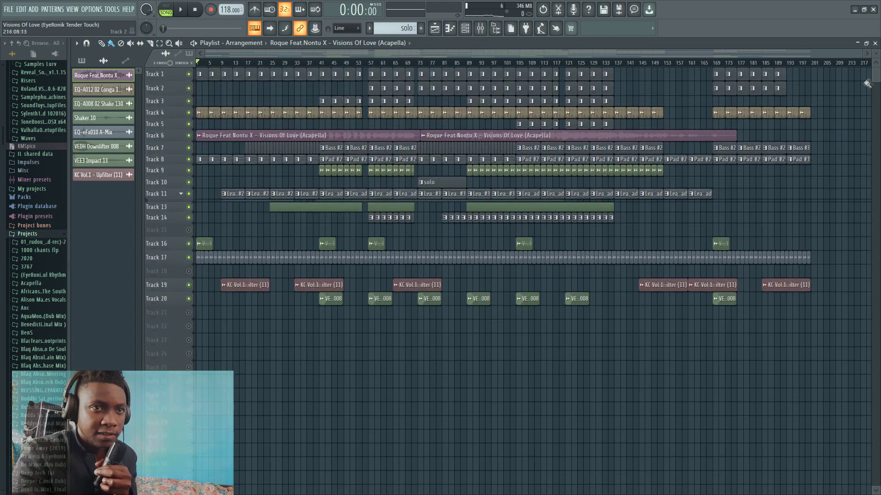
drag(877, 56, 809, 55)
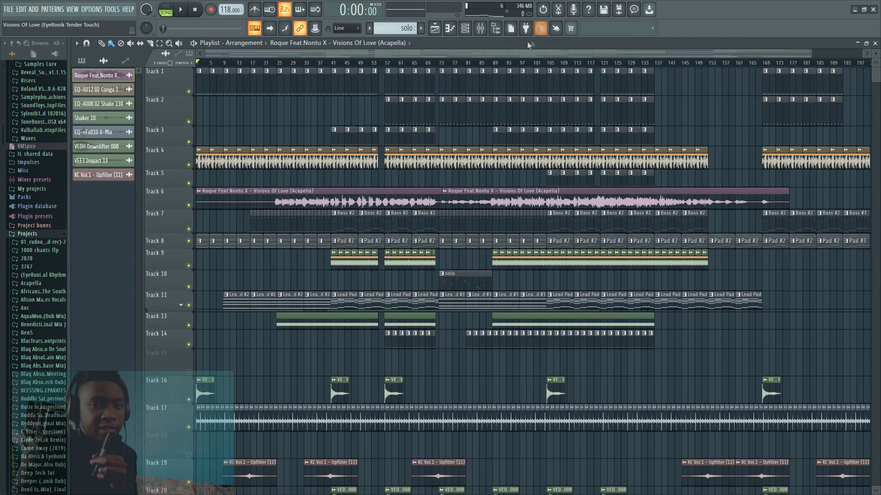
drag(467, 51, 328, 34)
click(183, 10)
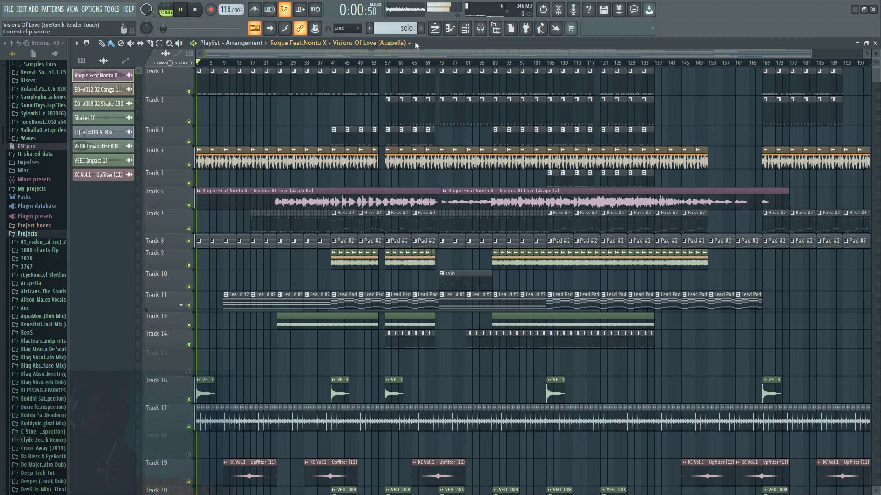